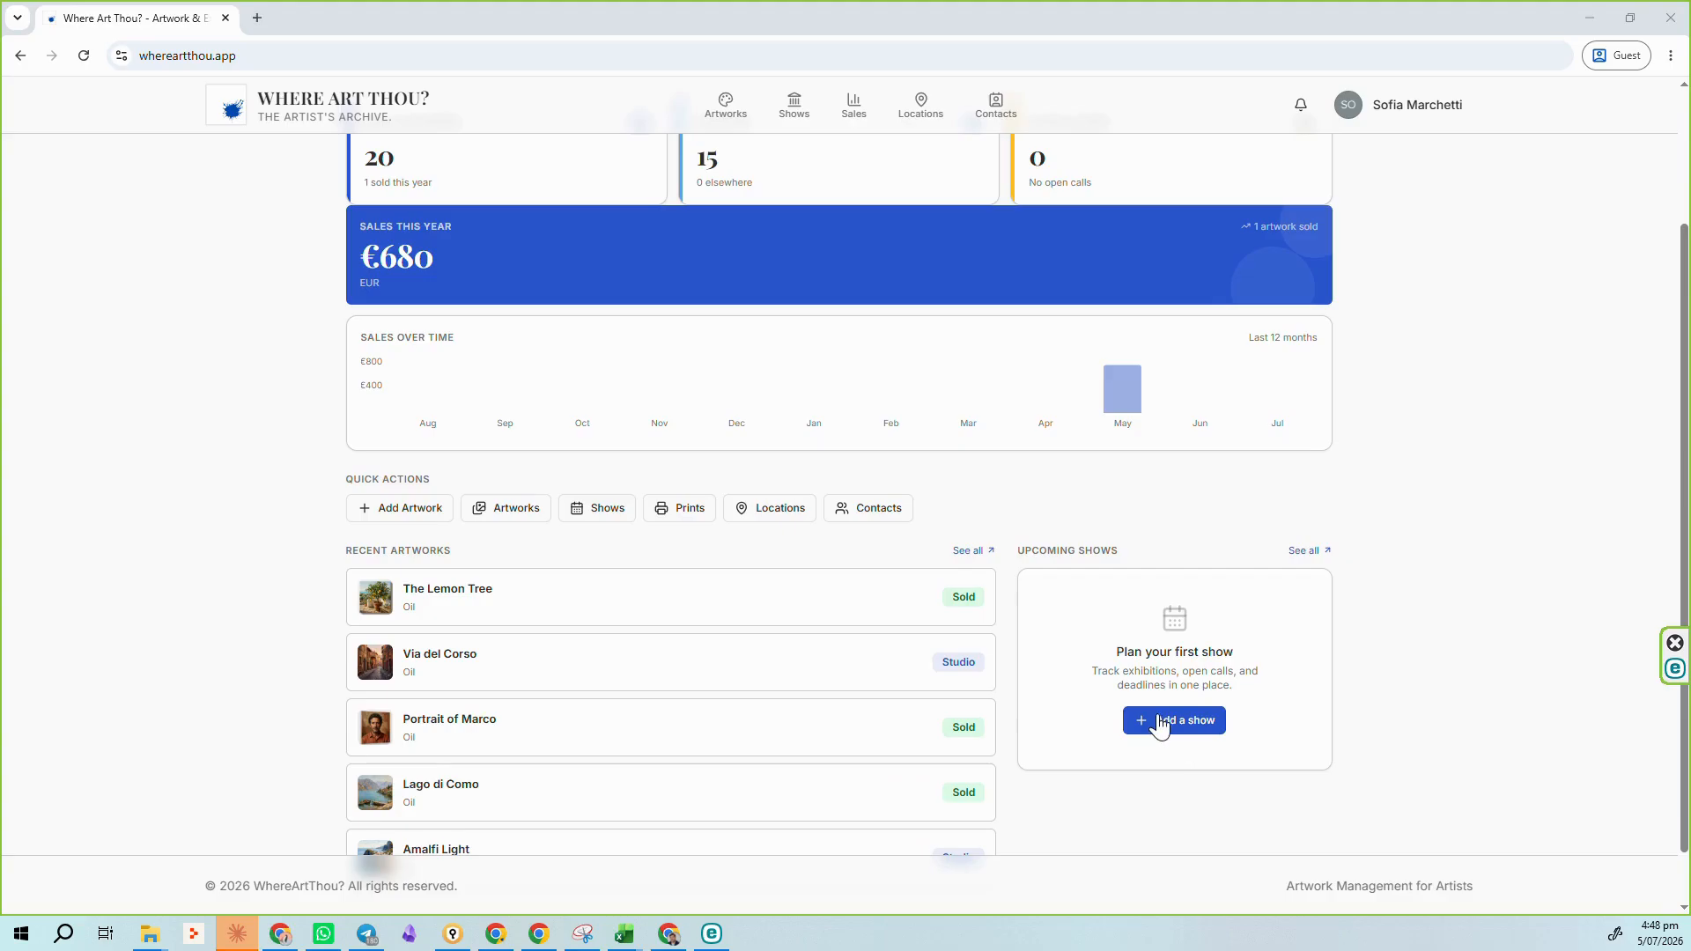
Step: Start adding the first art show and set its type to Exhibition / Gallery
scroll(1136, 687, up, 2)
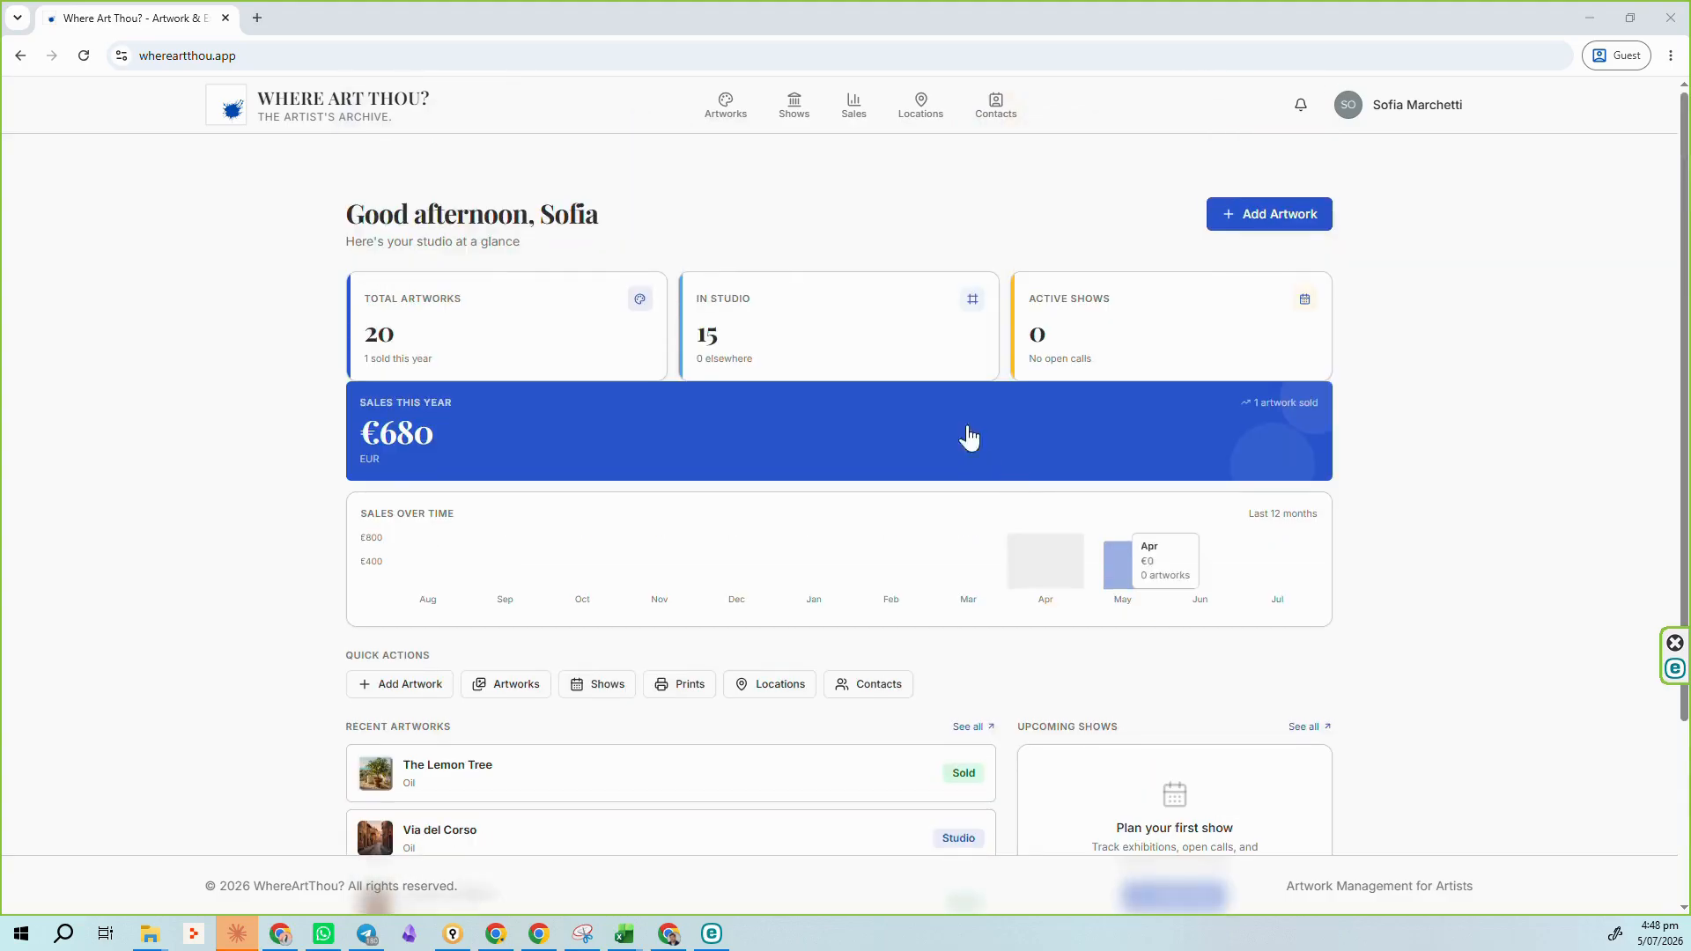
click(795, 106)
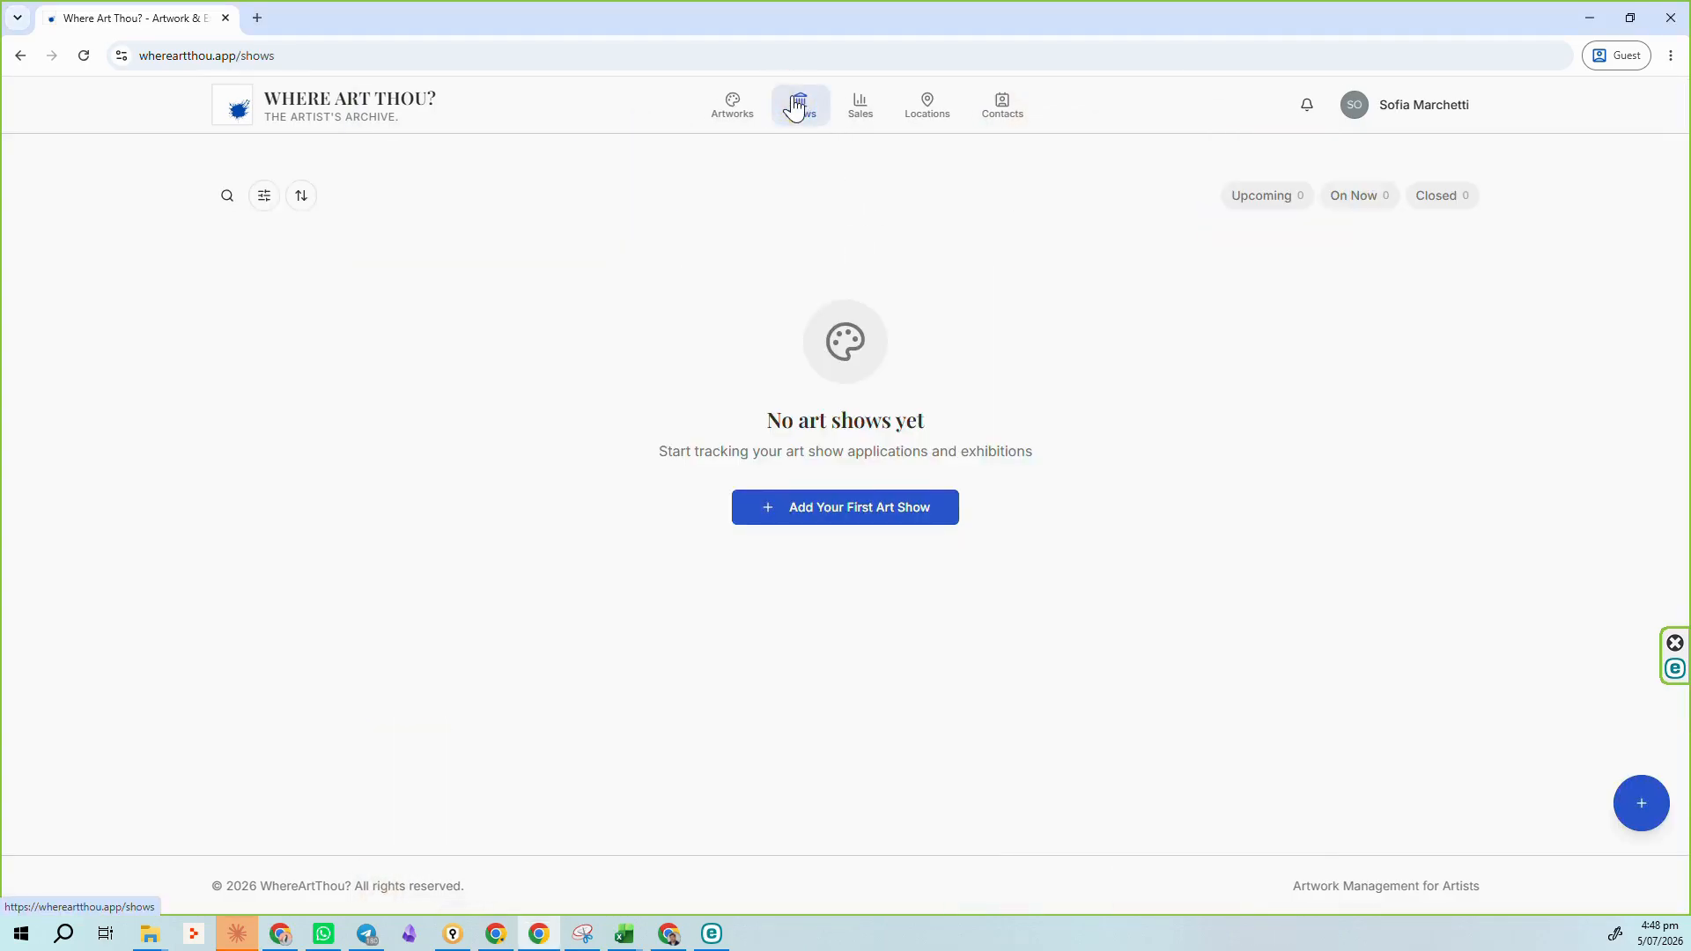
click(802, 520)
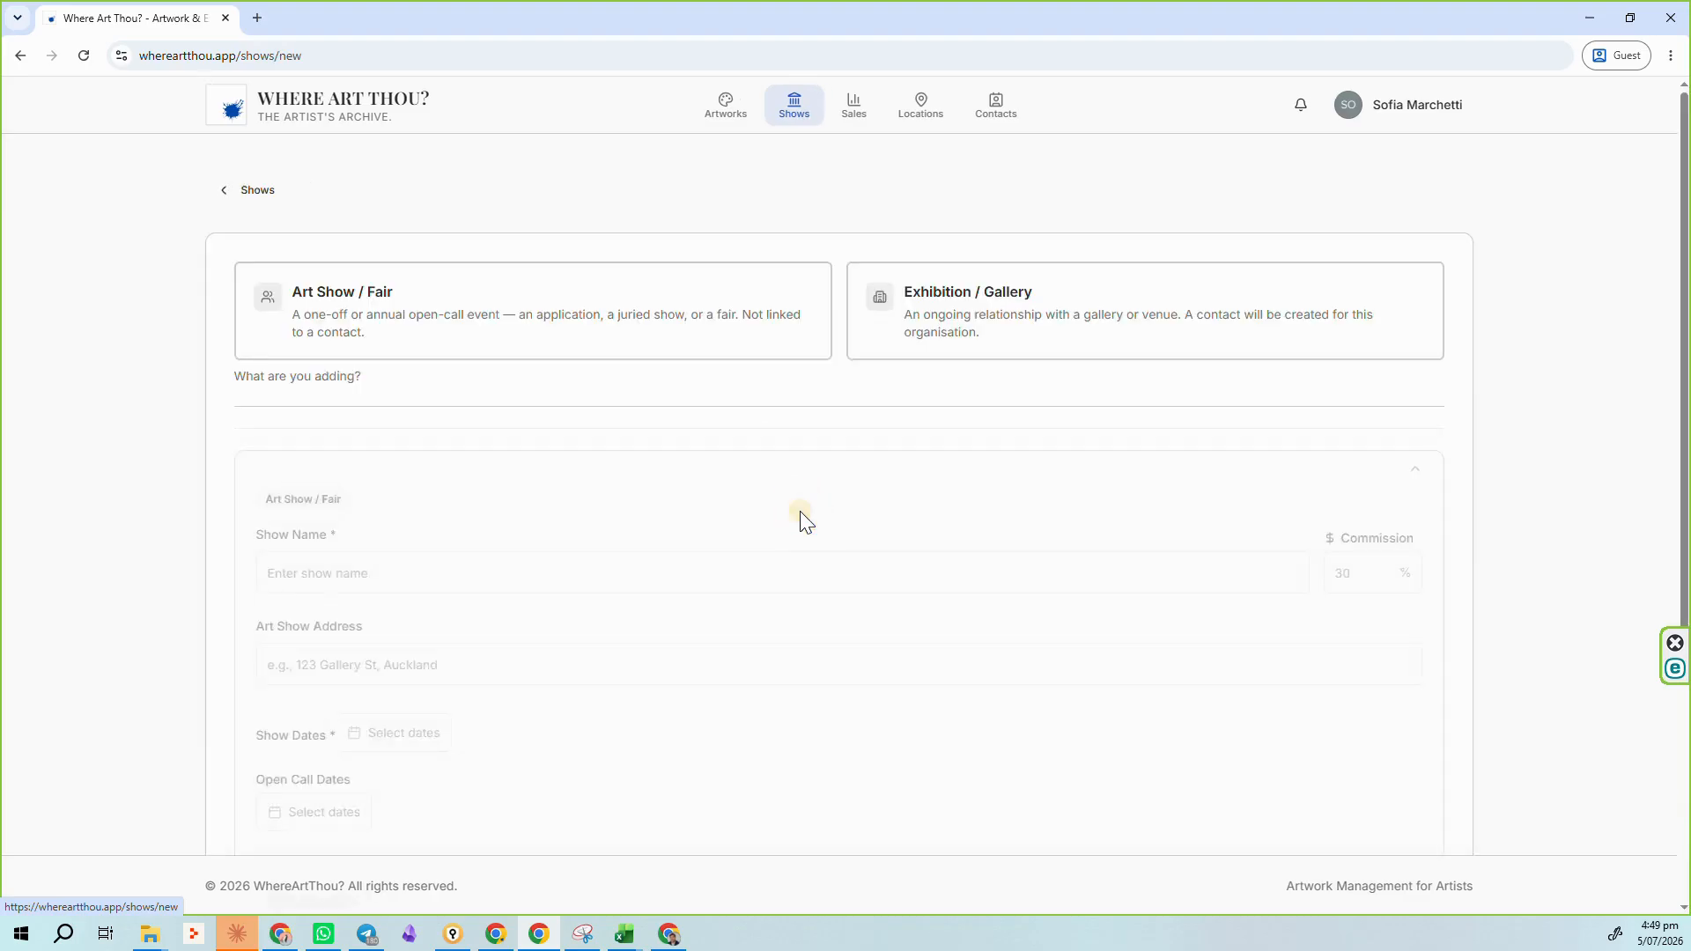
click(1017, 327)
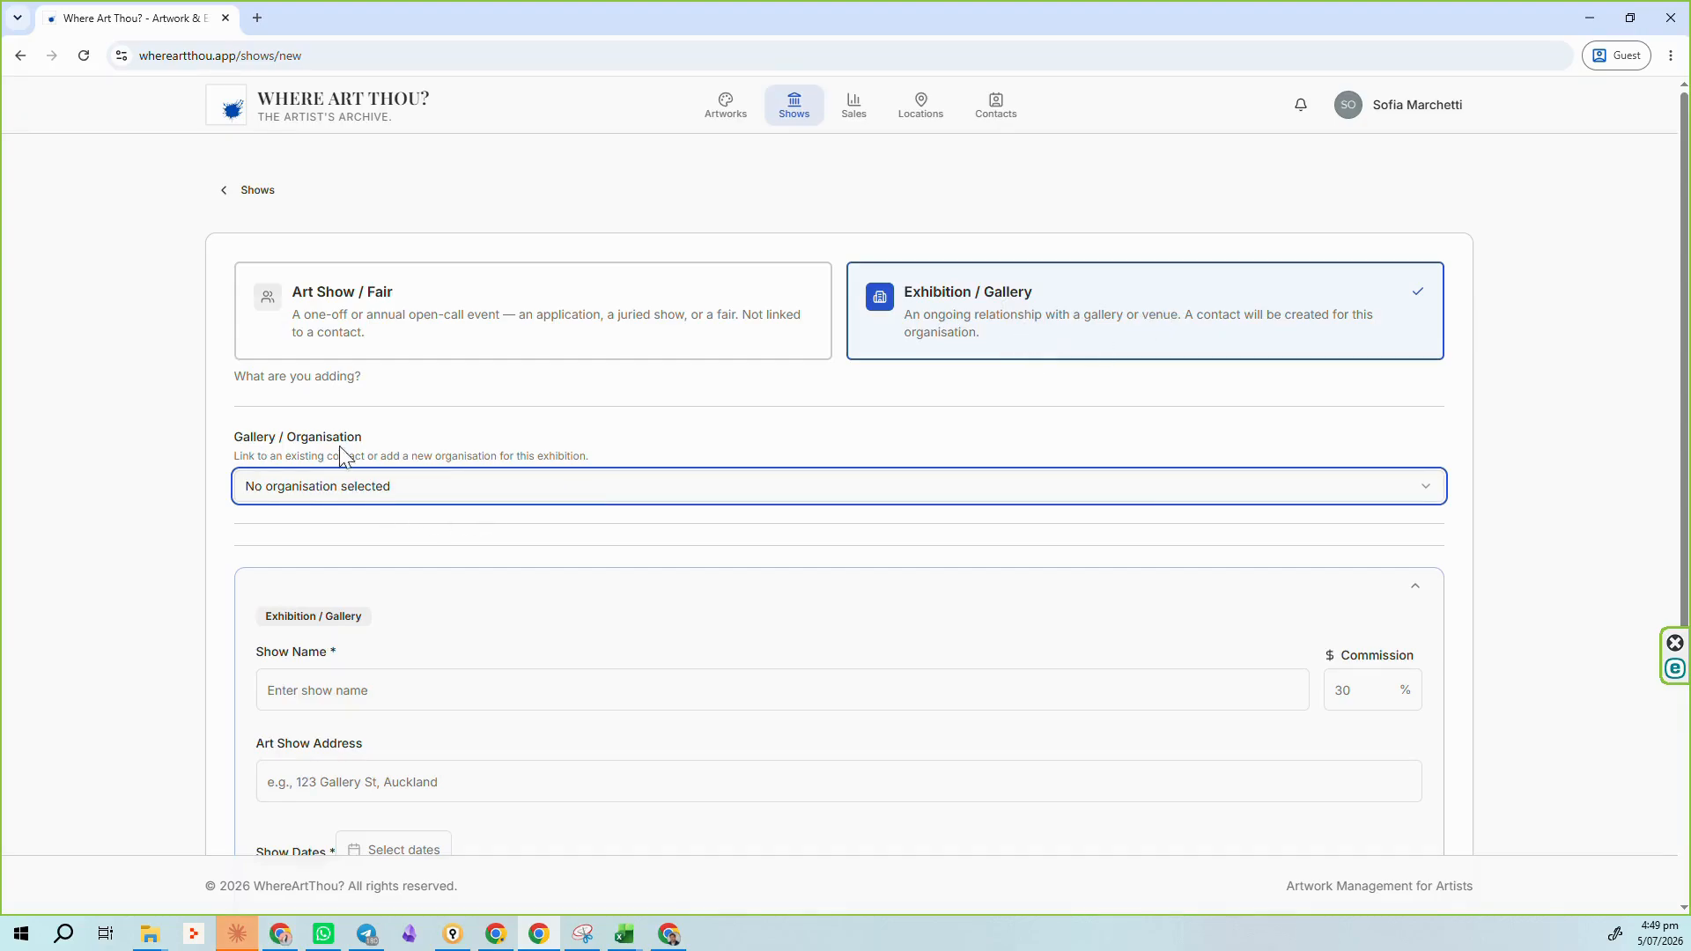
Step: Add a new organisation named Galleria dell'Arte, mark it as a gallery, and set its commission to 30%
click(455, 487)
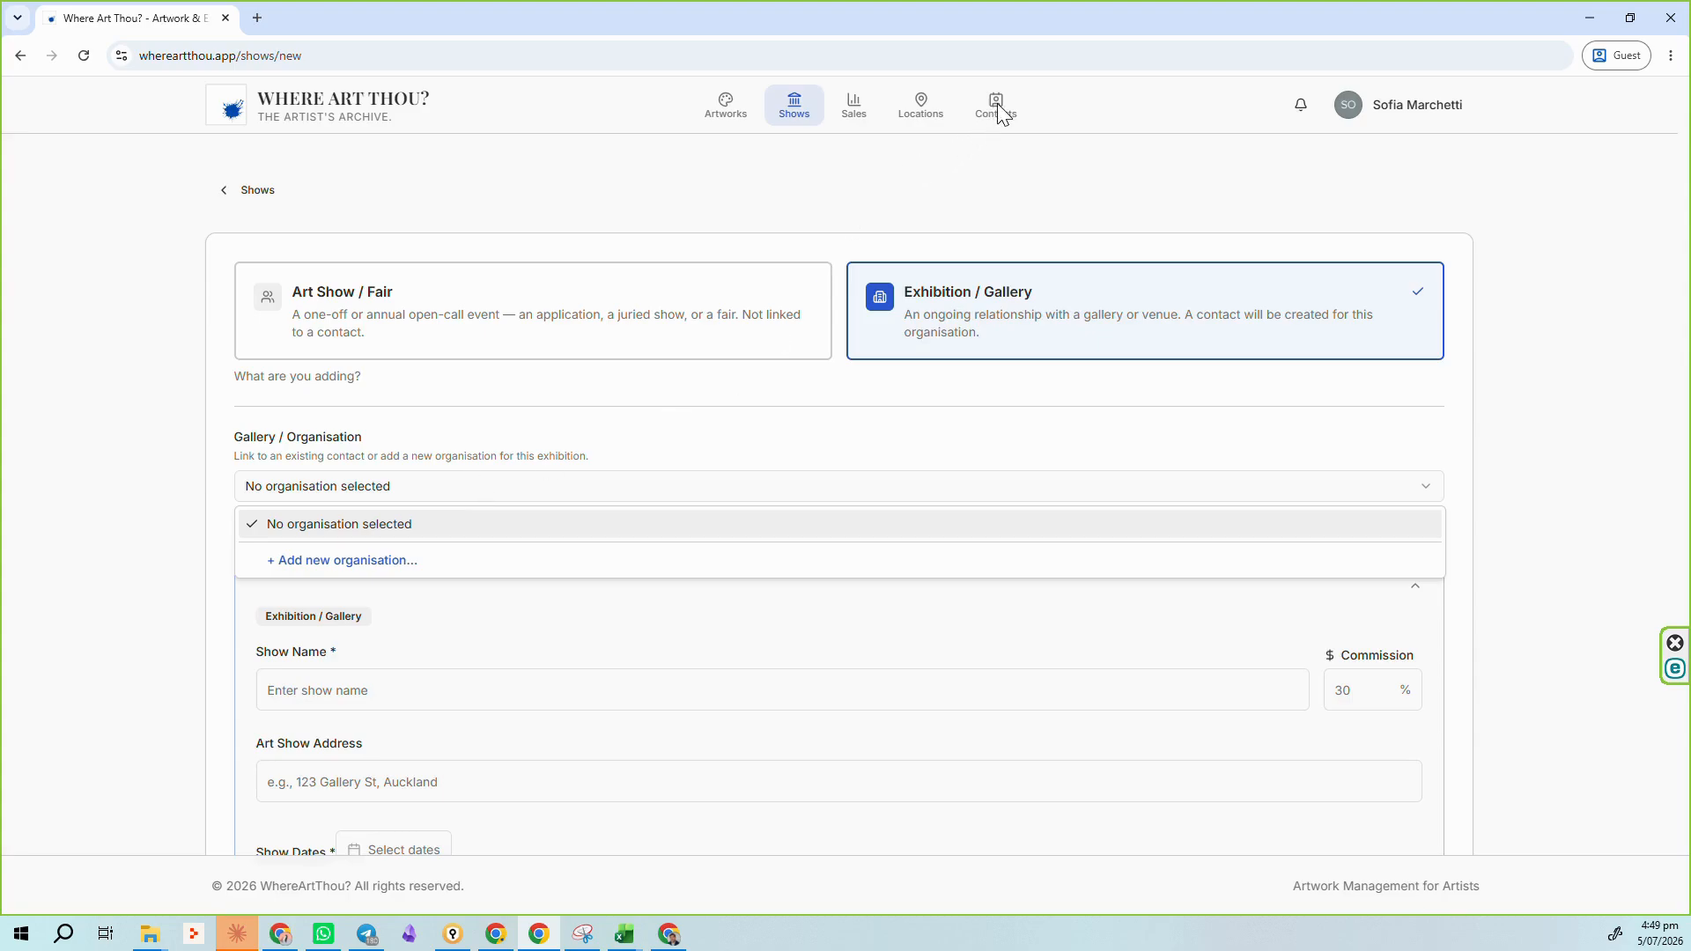
click(395, 557)
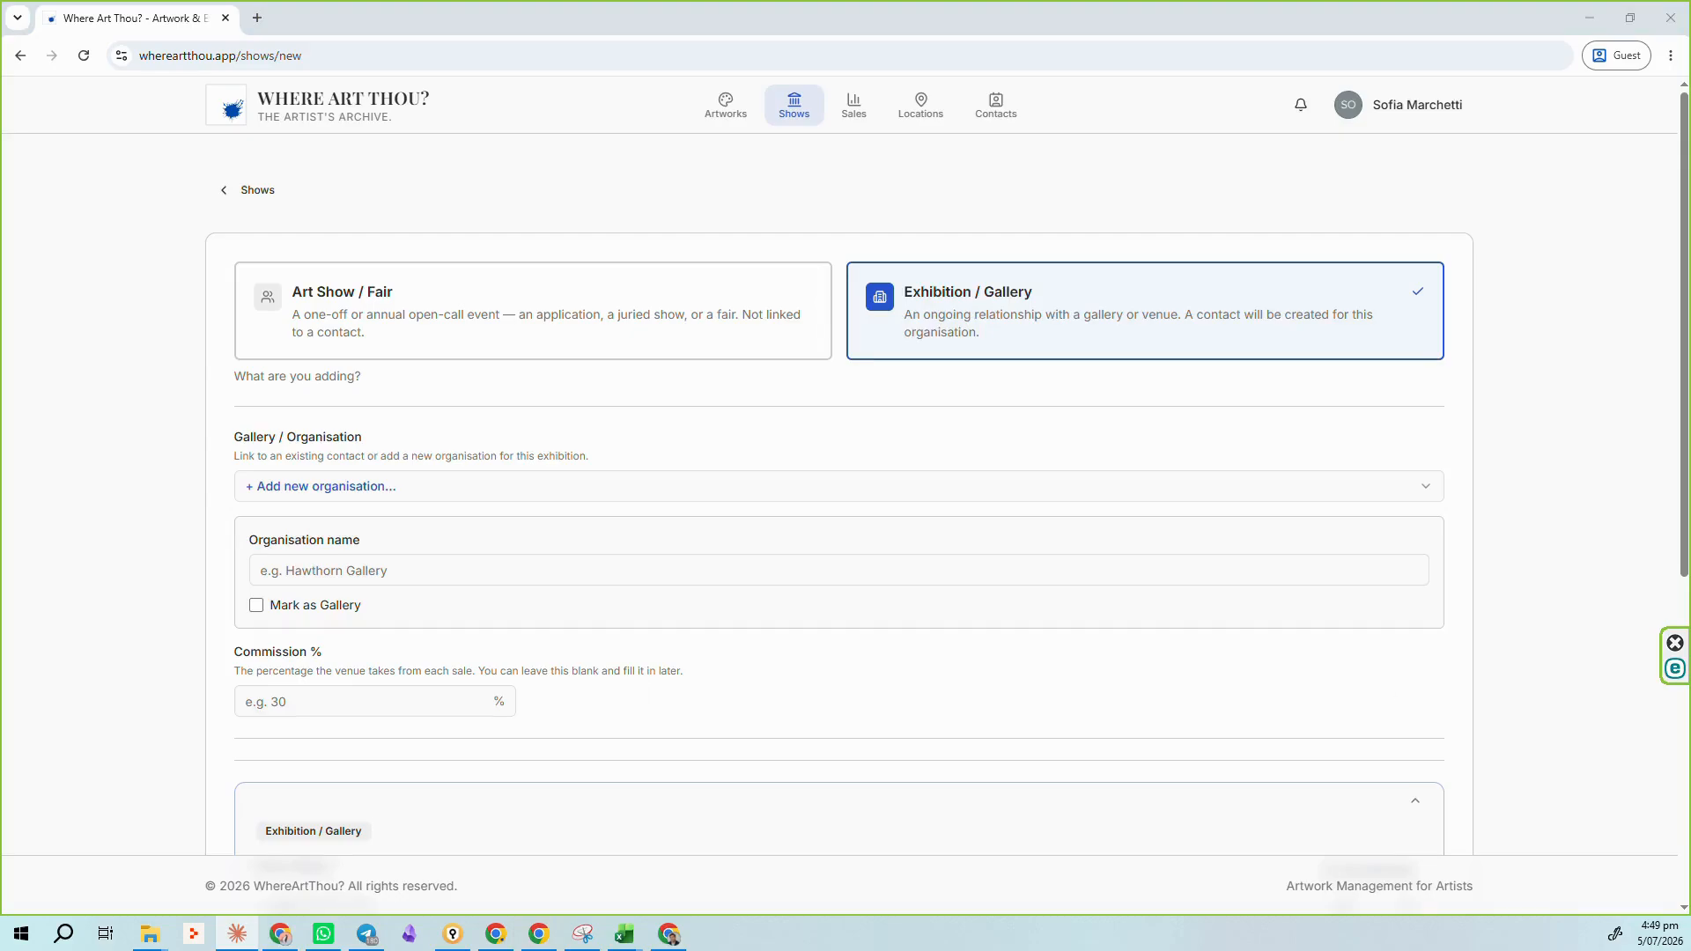
click(396, 570)
text(Galleria dell'Arte)
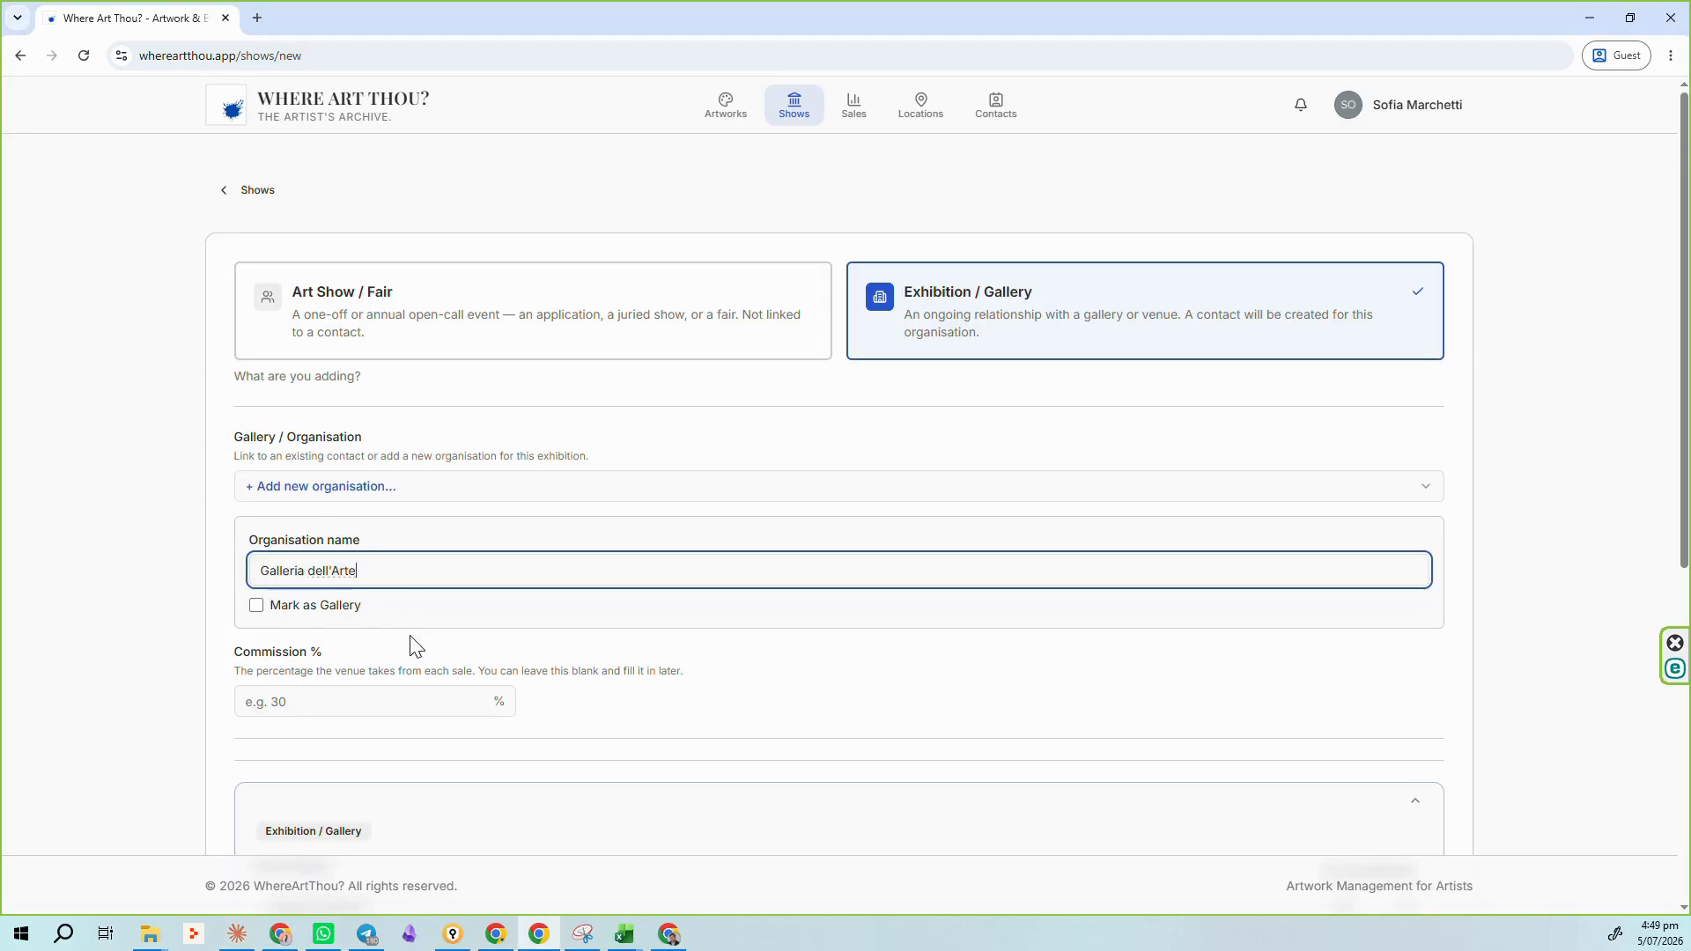
click(257, 608)
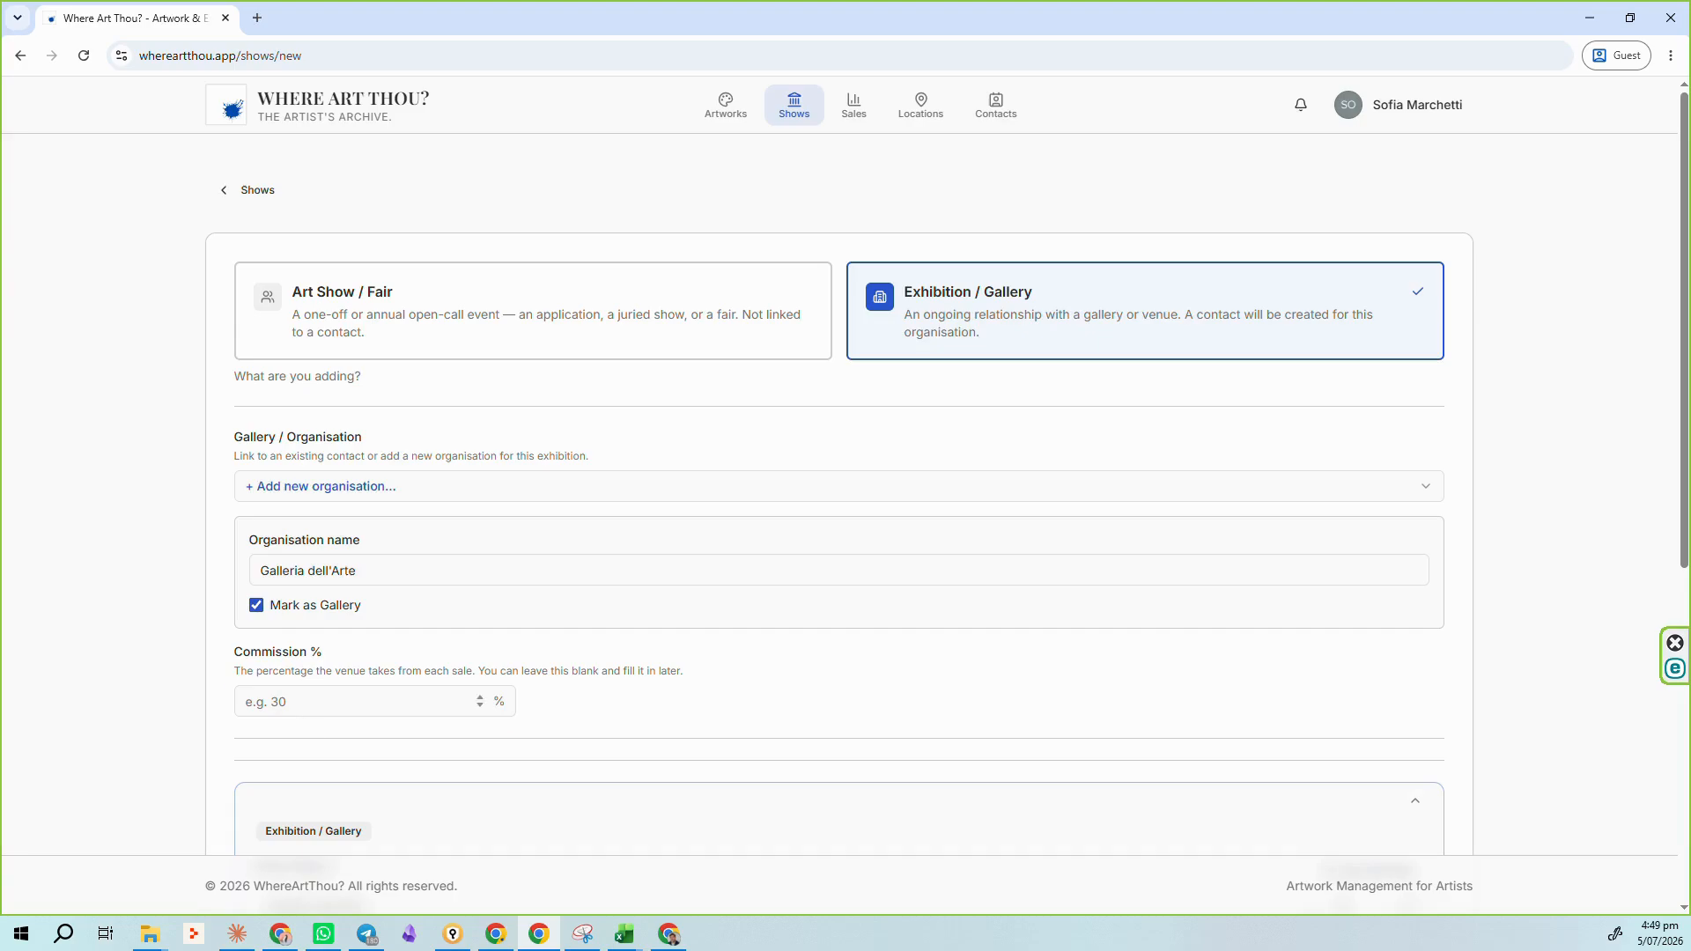
click(246, 702)
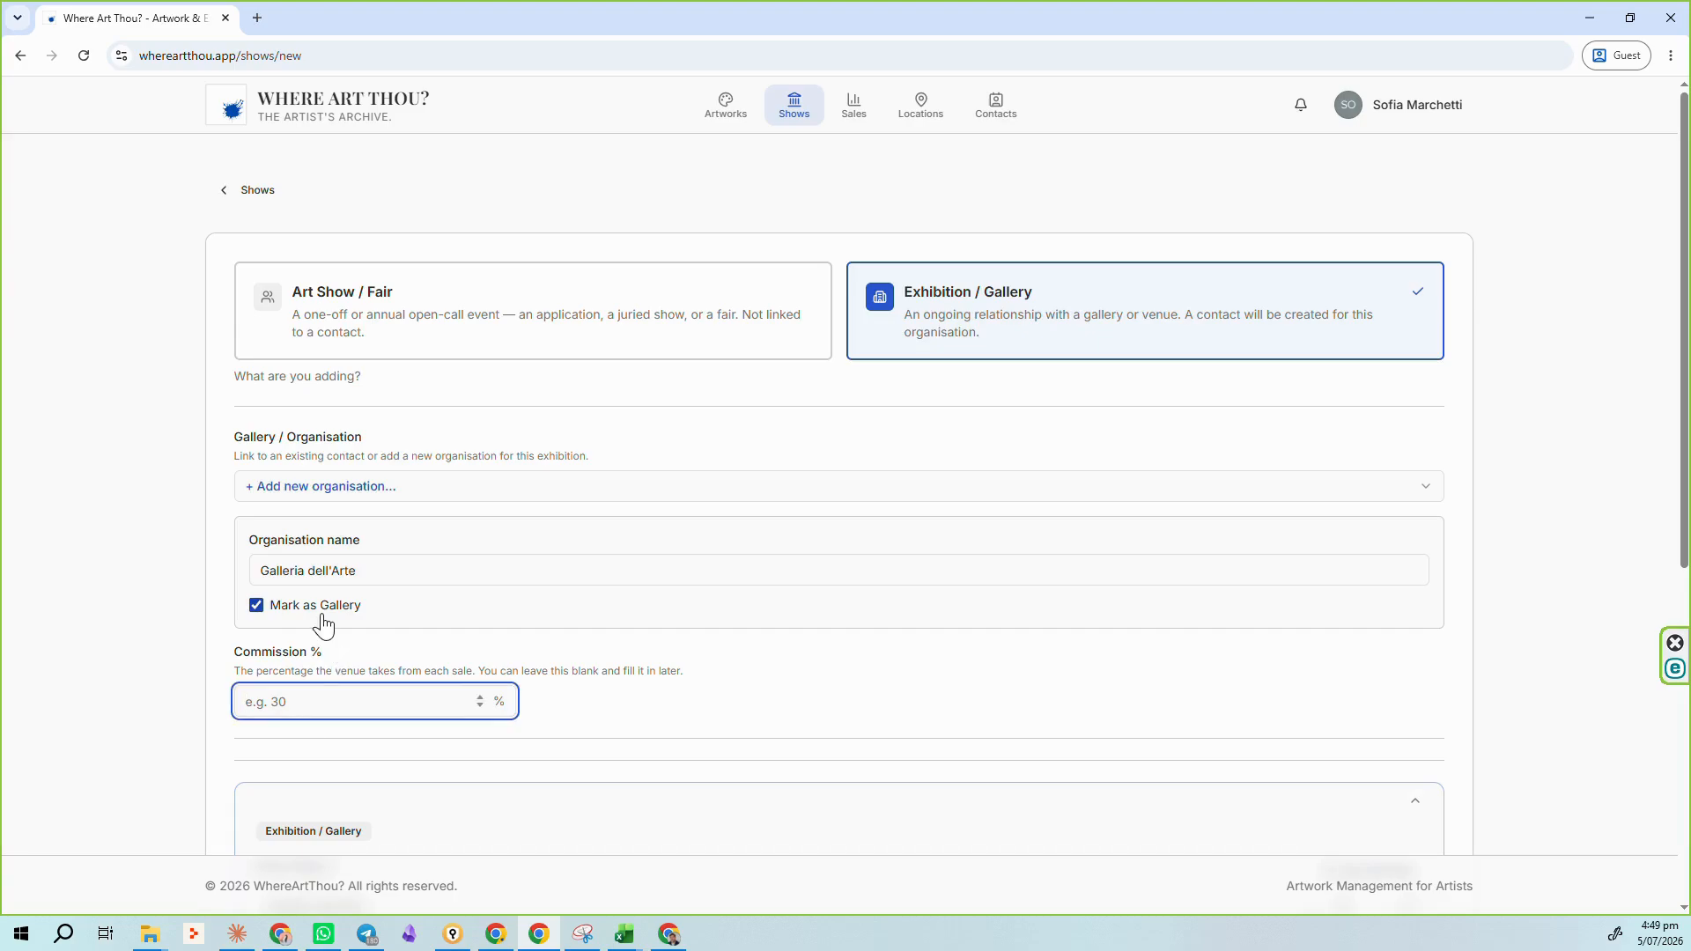
text(30)
Step: Name the show Florence Summer Exhibition and set its address to Florence, Italy
scroll(807, 663, down, 1)
scroll(699, 680, down, 2)
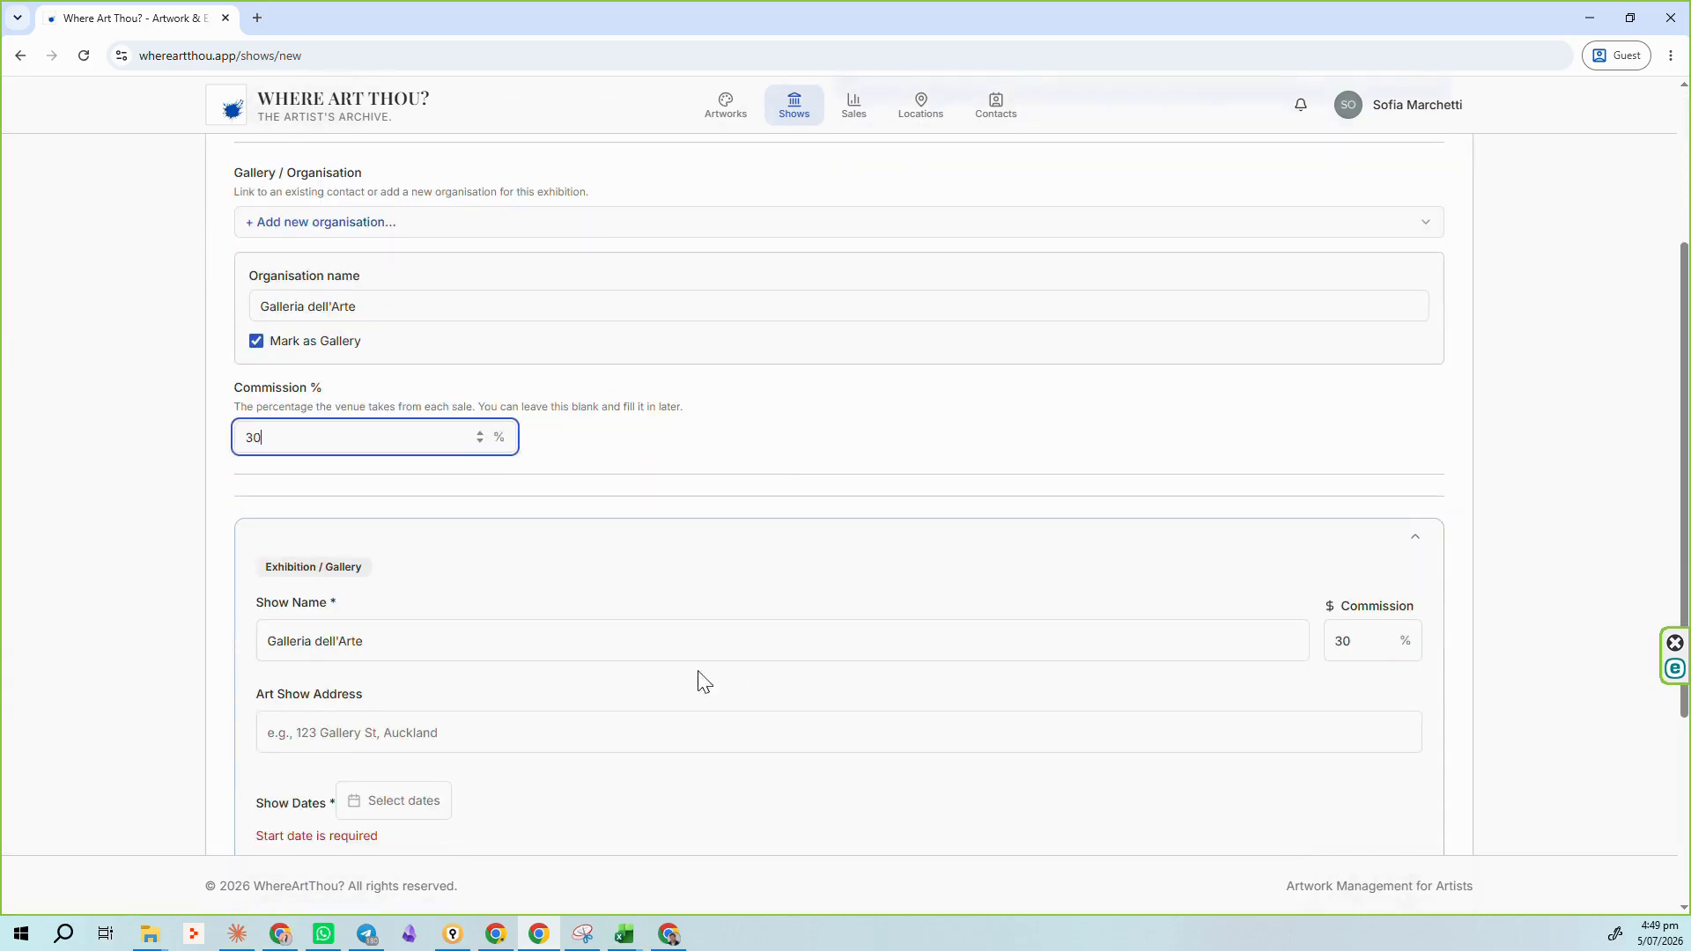
click(364, 641)
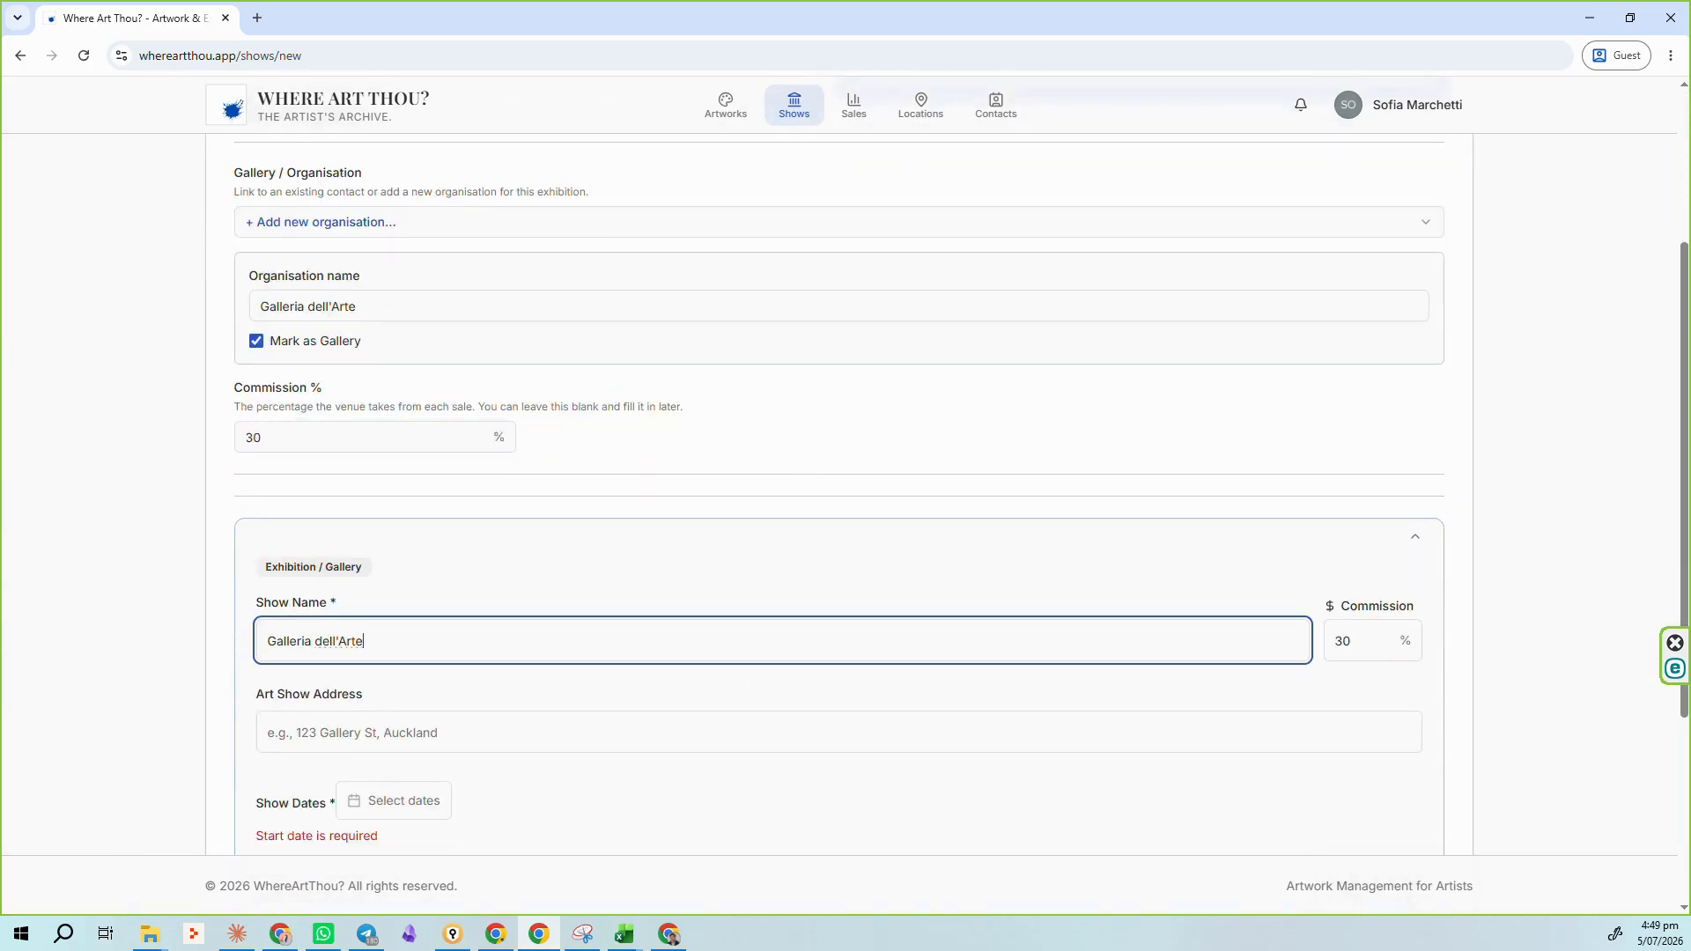
key(alt+Tab)
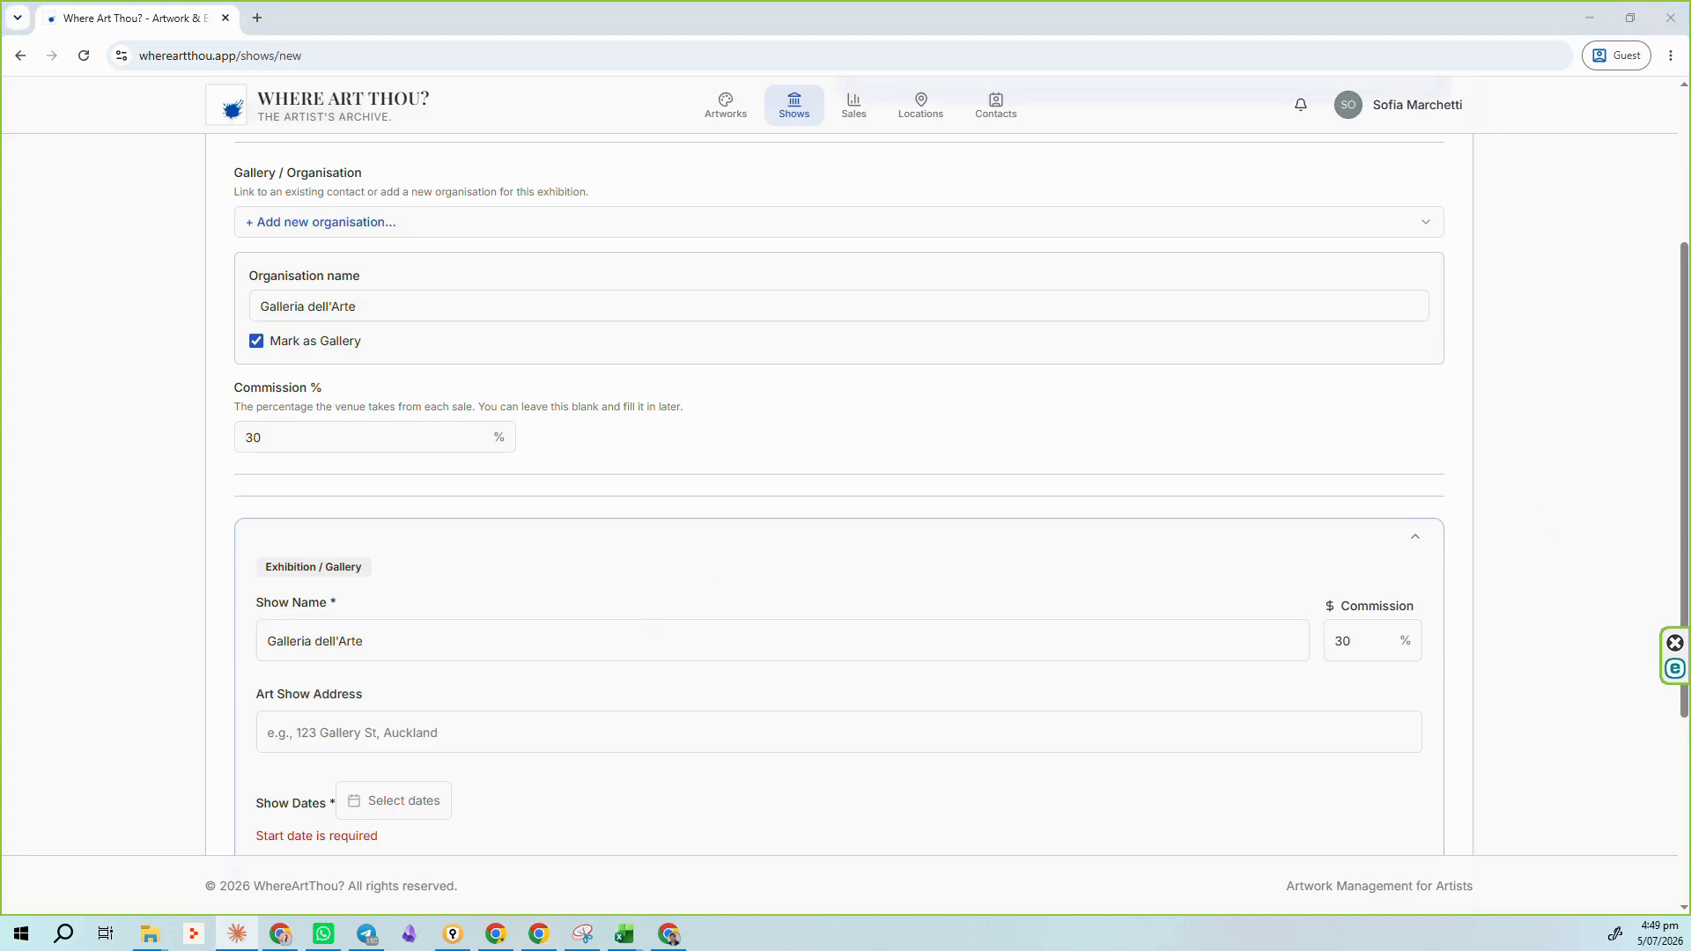
key(alt+Tab)
key(ctrl+a)
text(Florence Summer Exhibition)
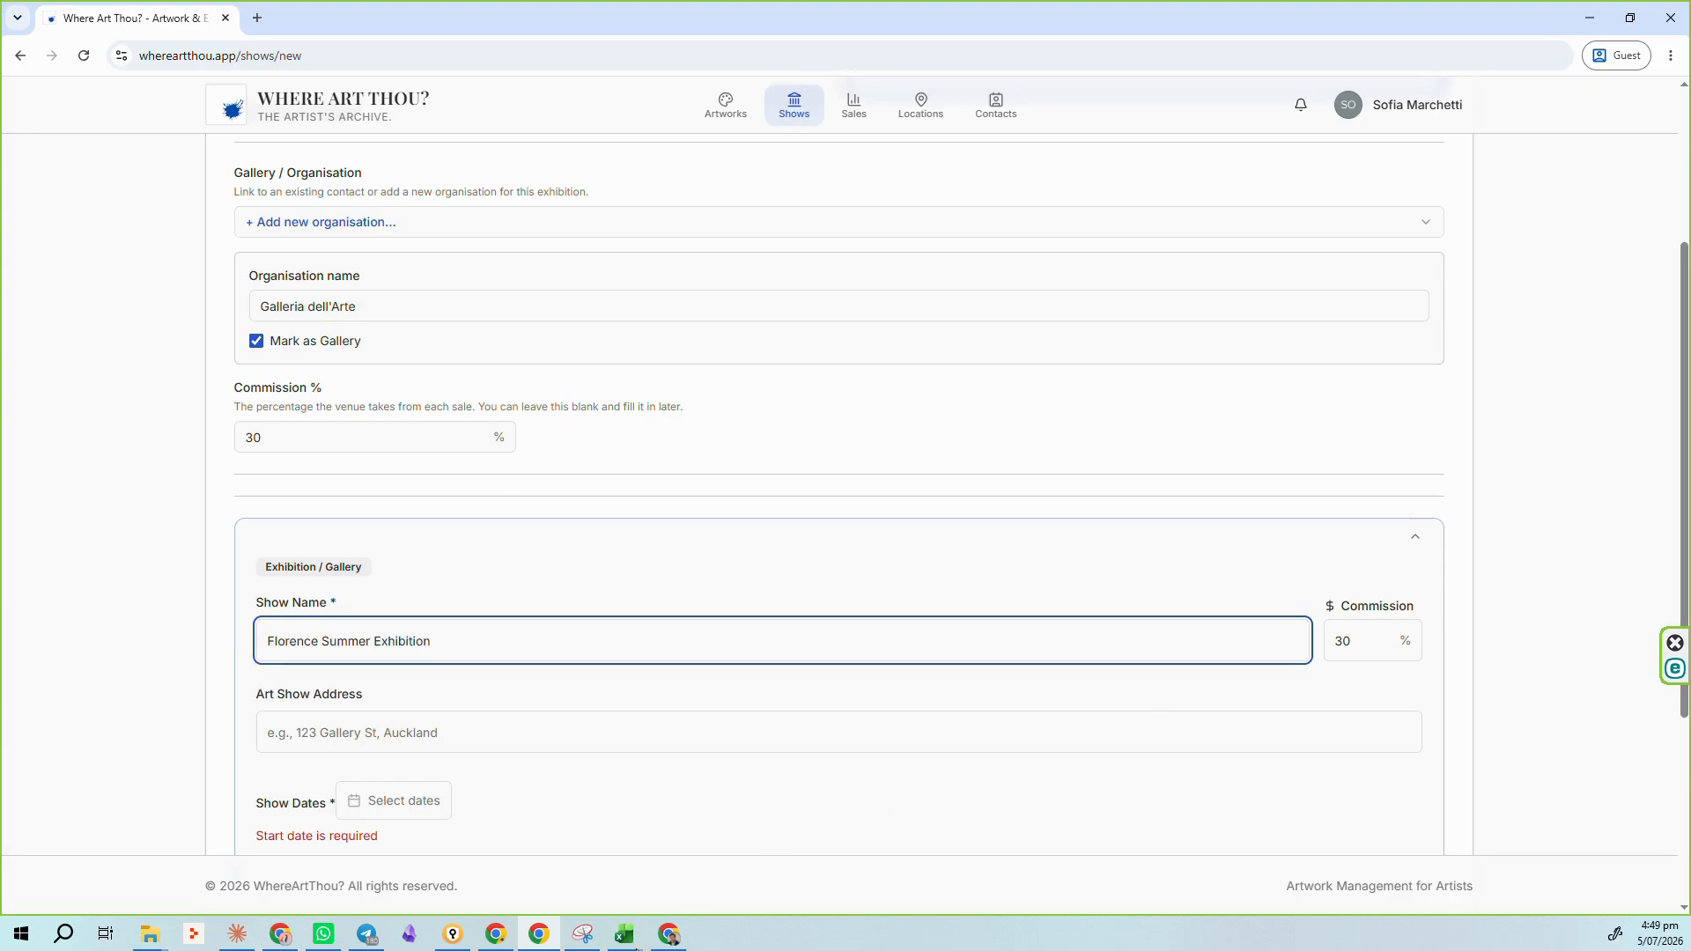
click(414, 735)
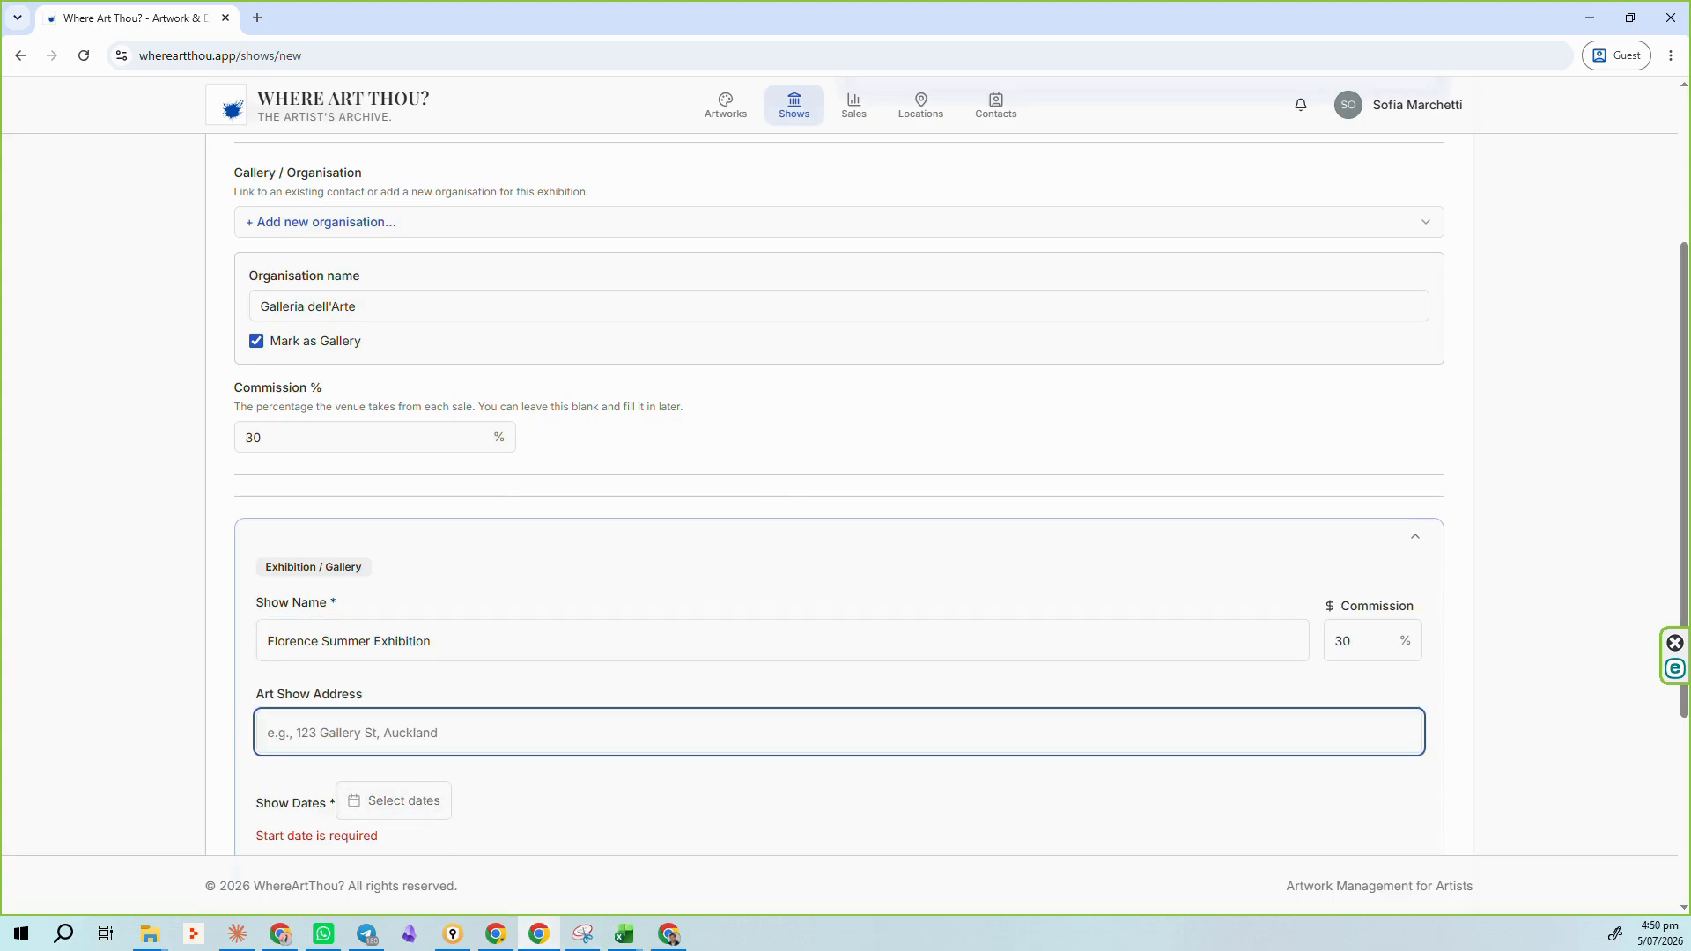
text(Florence, Italy)
Step: Set the show dates to 10 Jul 2026 – 8 Aug 2026 and finish the entry to view the show details
scroll(406, 740, down, 2)
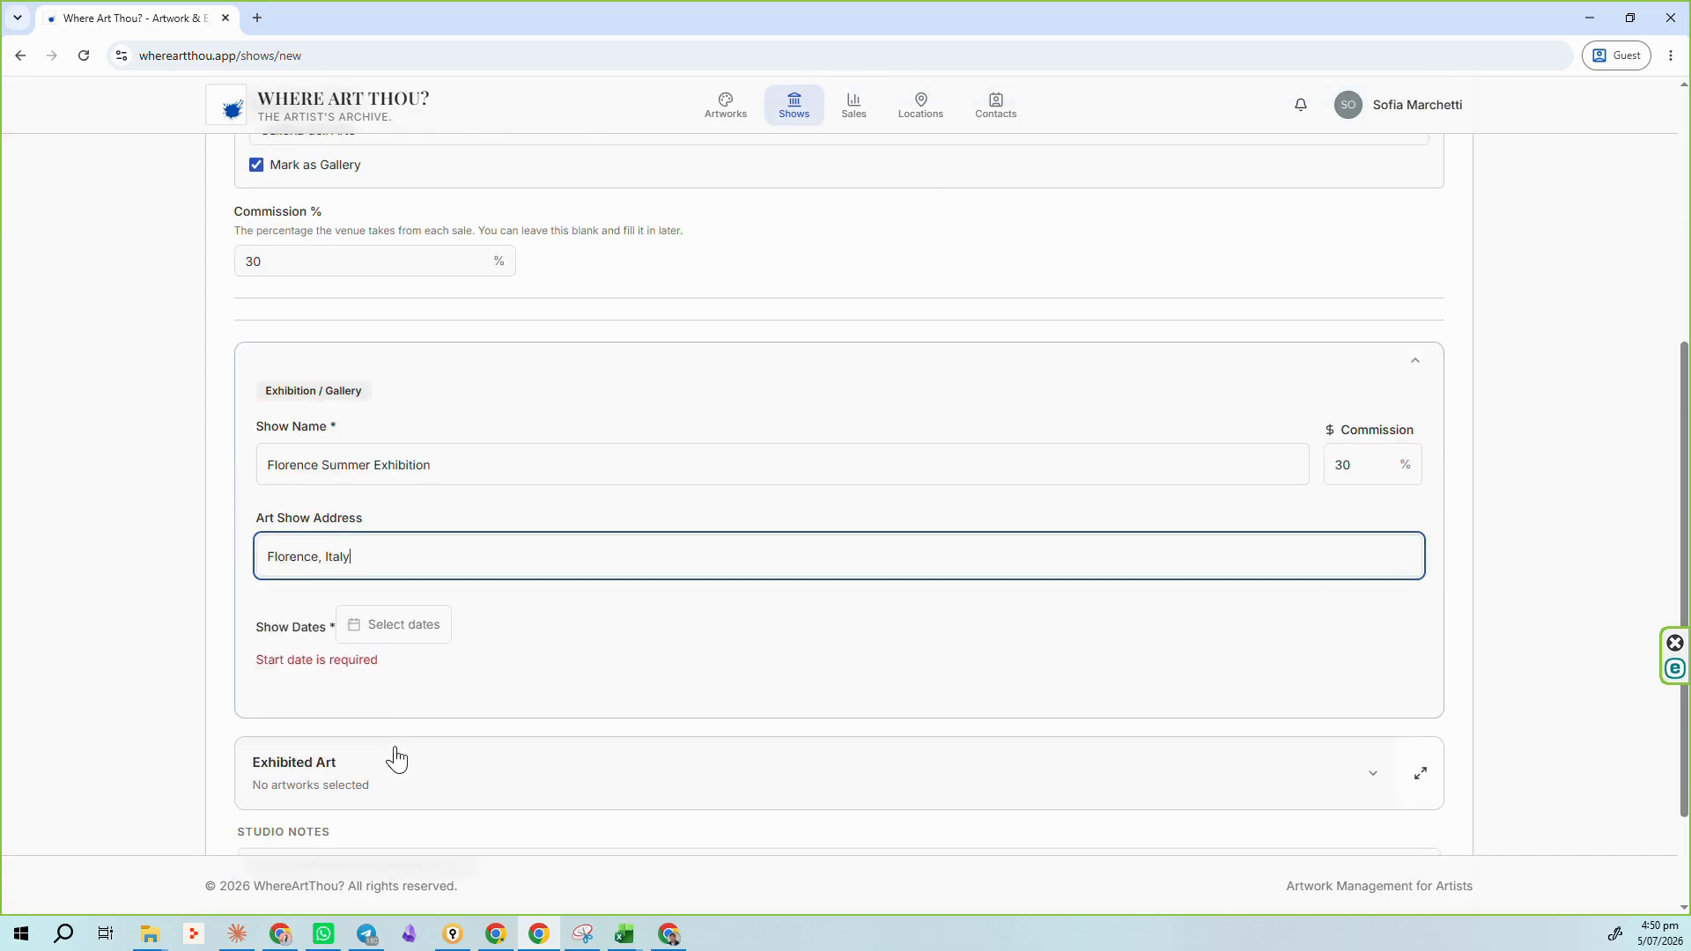
click(373, 622)
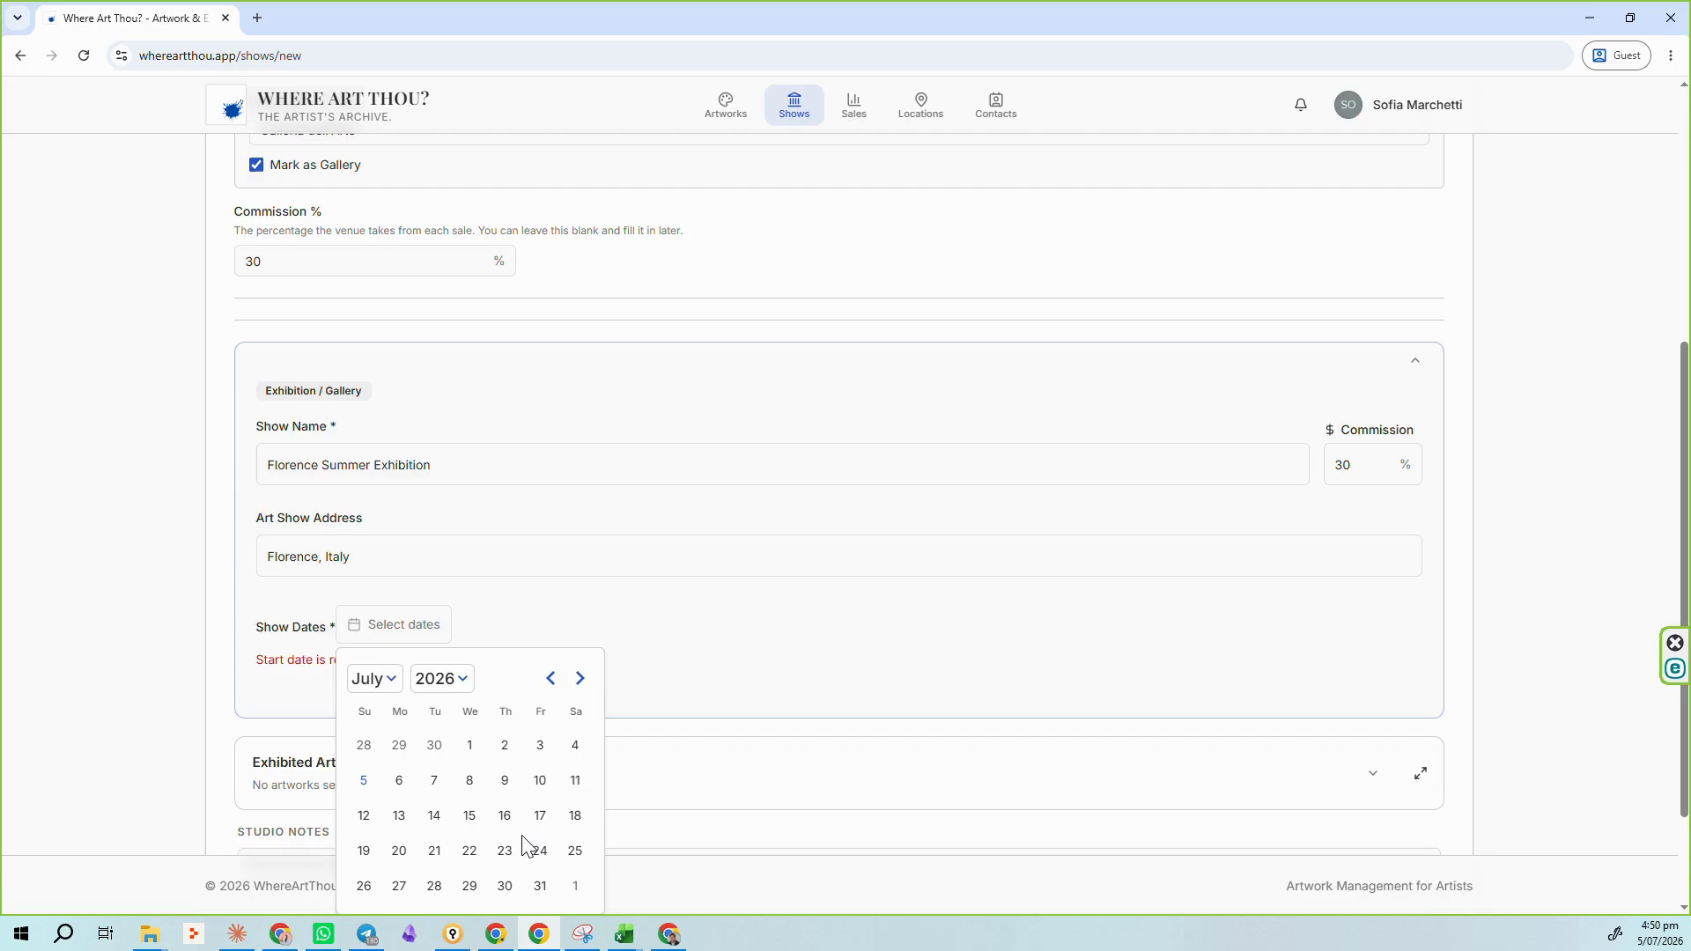
click(540, 783)
click(580, 679)
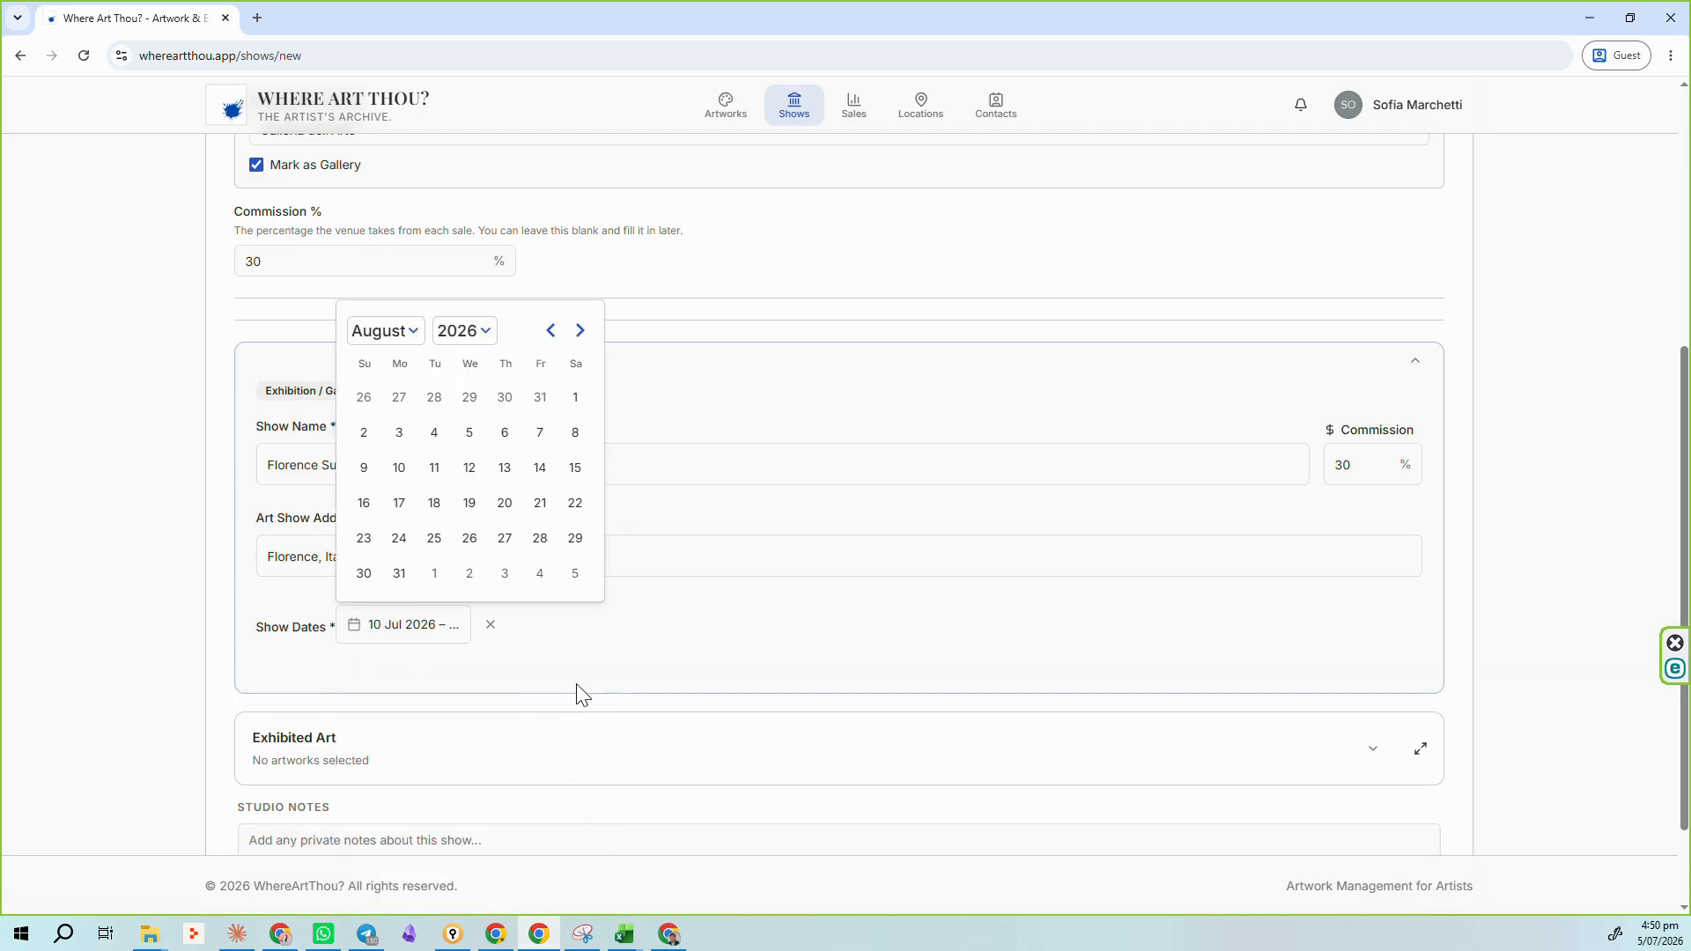
click(575, 434)
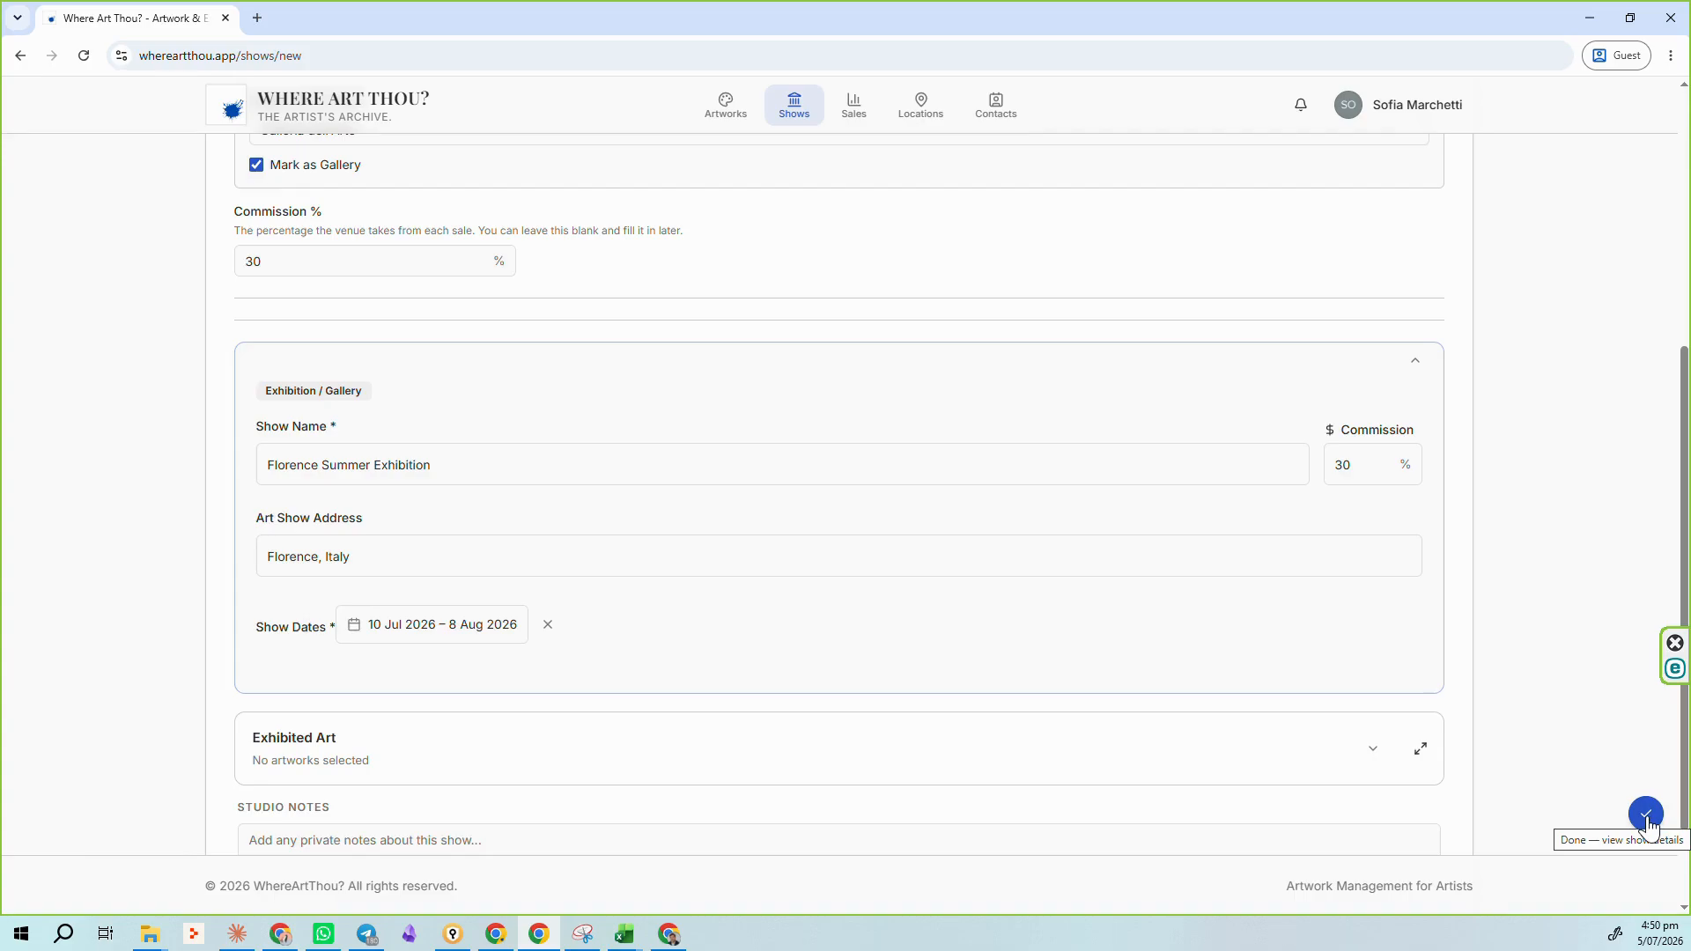
click(1647, 816)
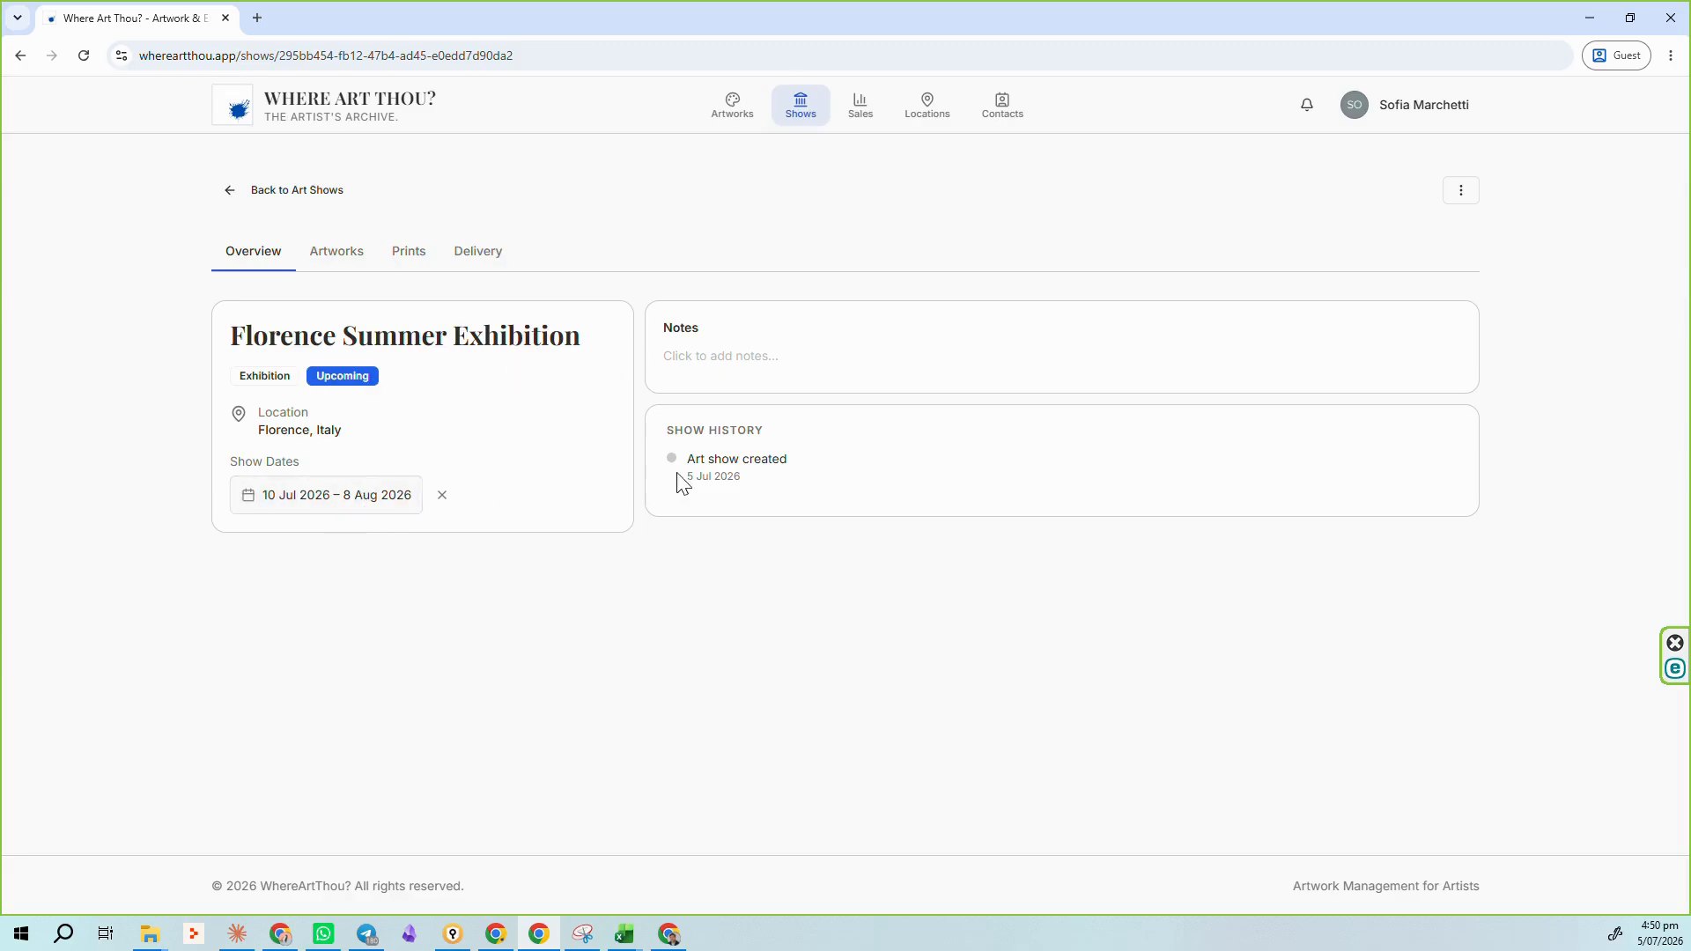
Step: Start adding artworks to the Florence Summer Exhibition and filter the selection to available pieces
click(345, 260)
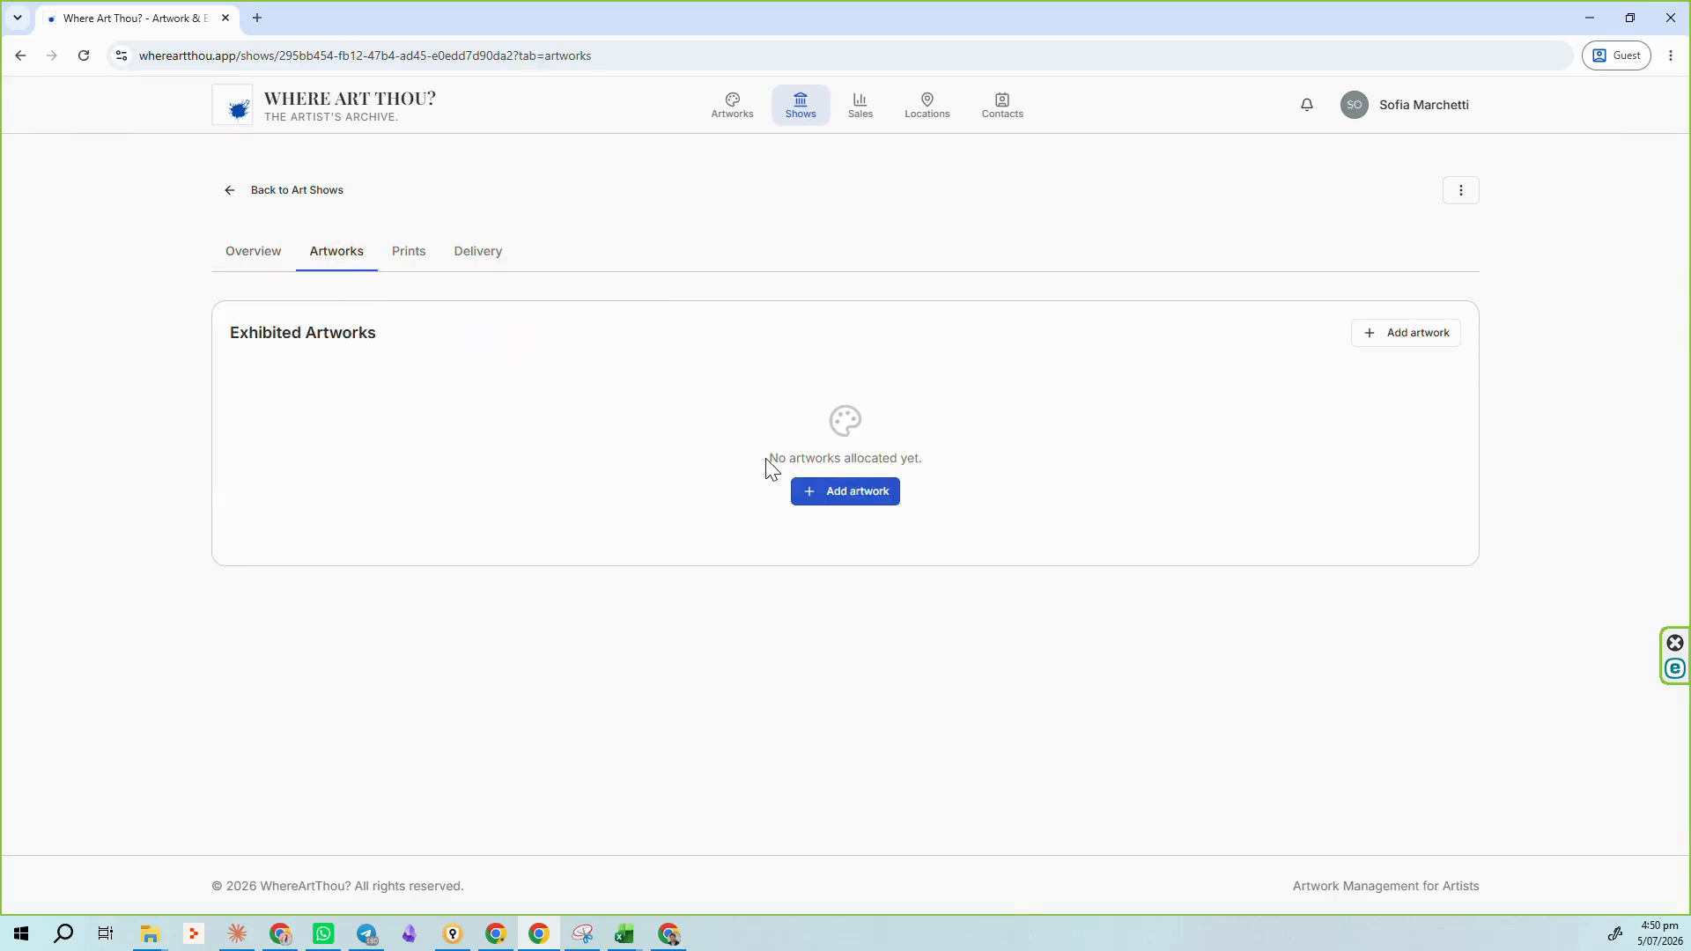
click(866, 490)
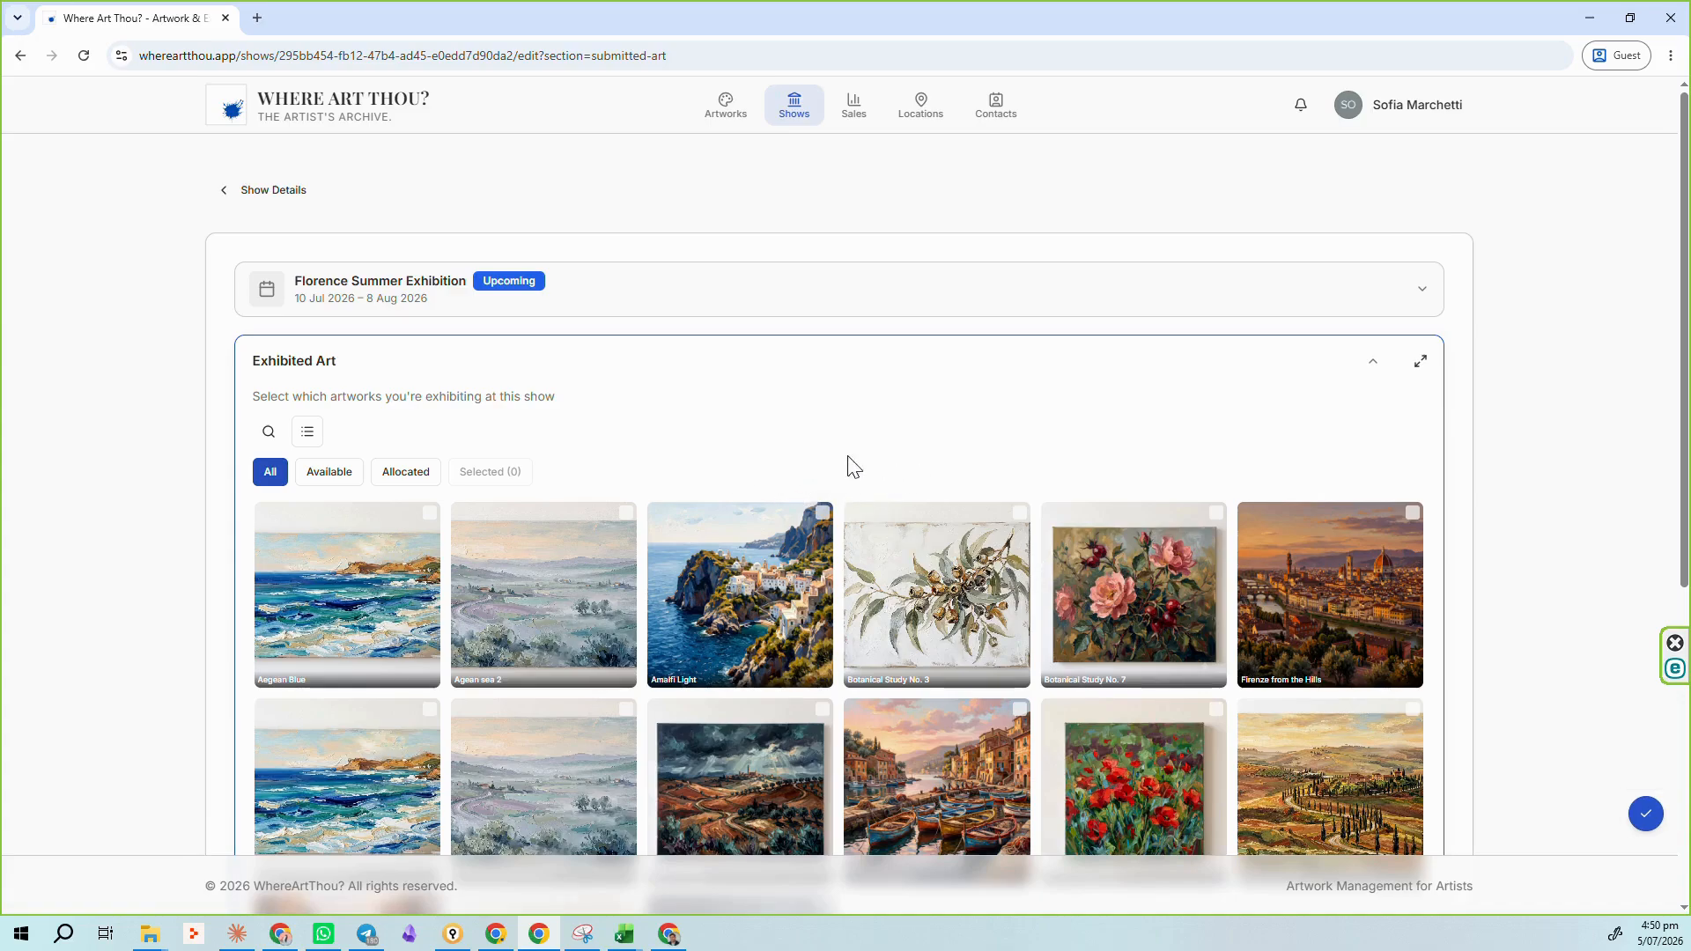
scroll(987, 520, down, 3)
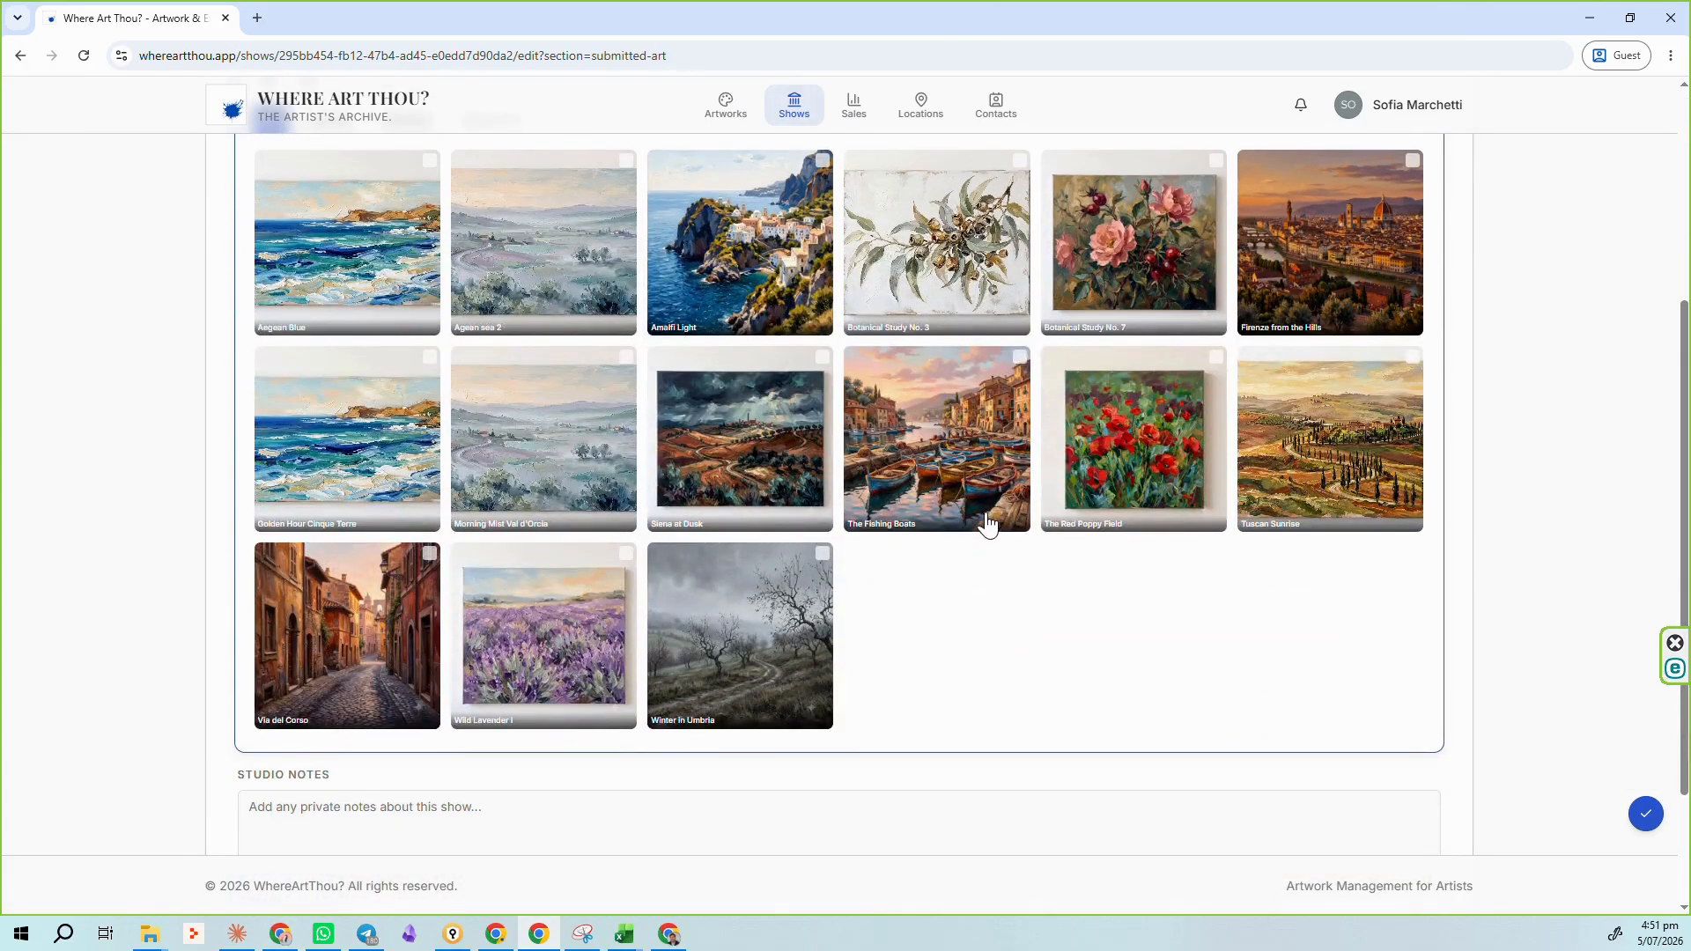
scroll(989, 522, up, 3)
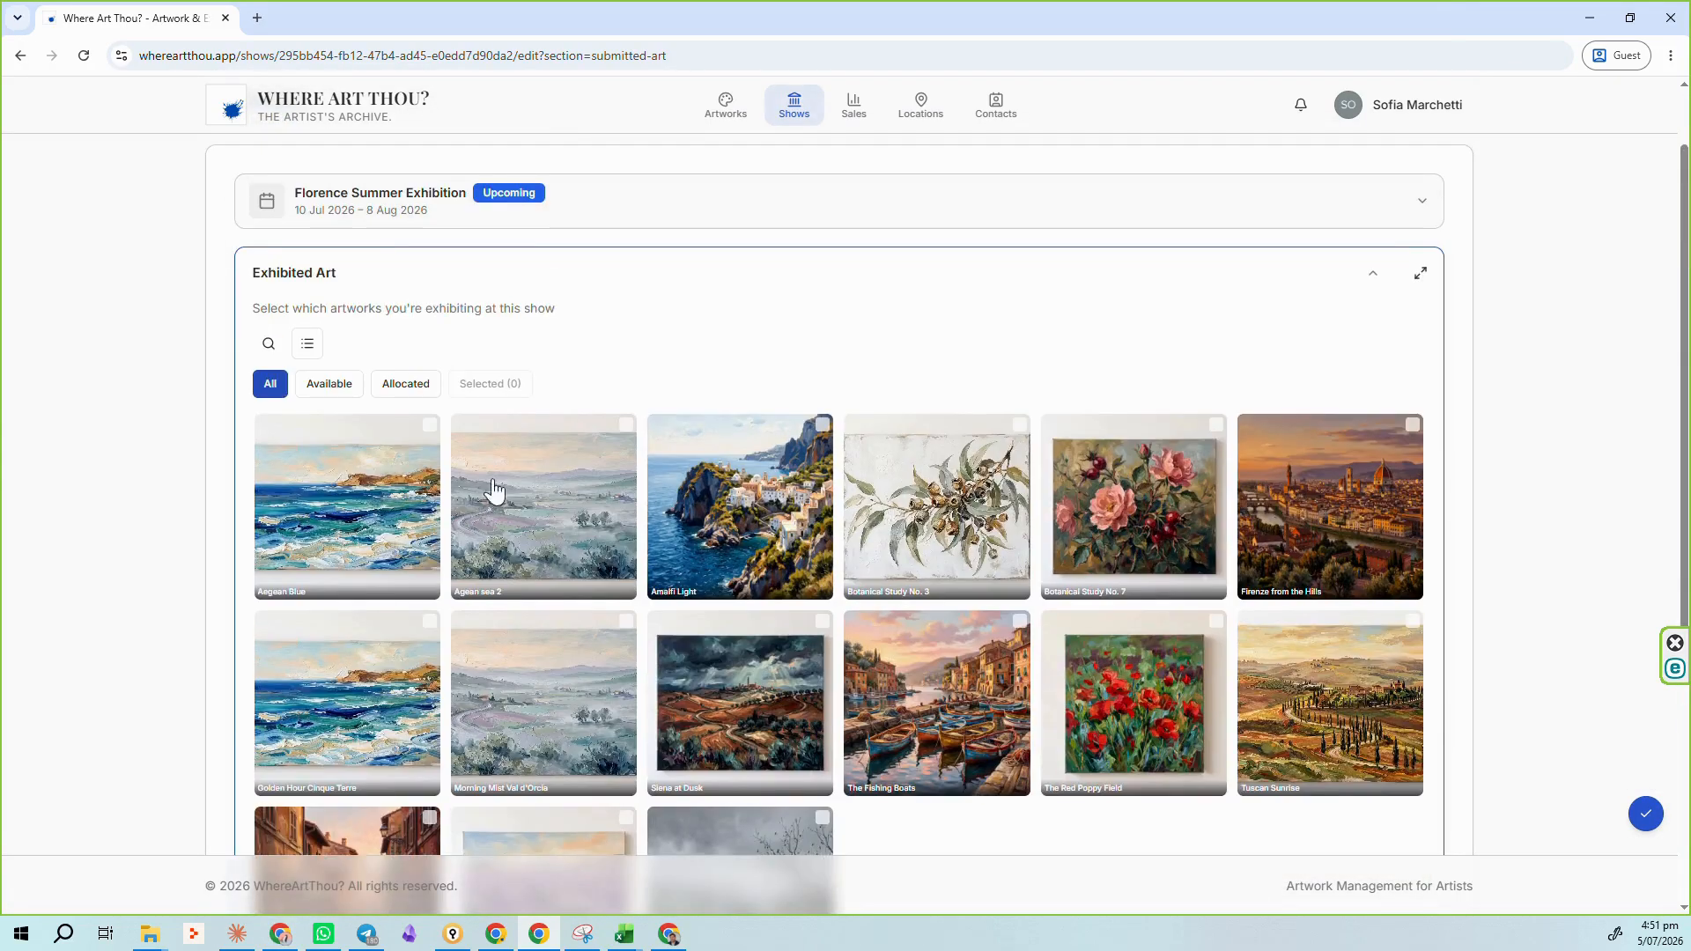
click(333, 390)
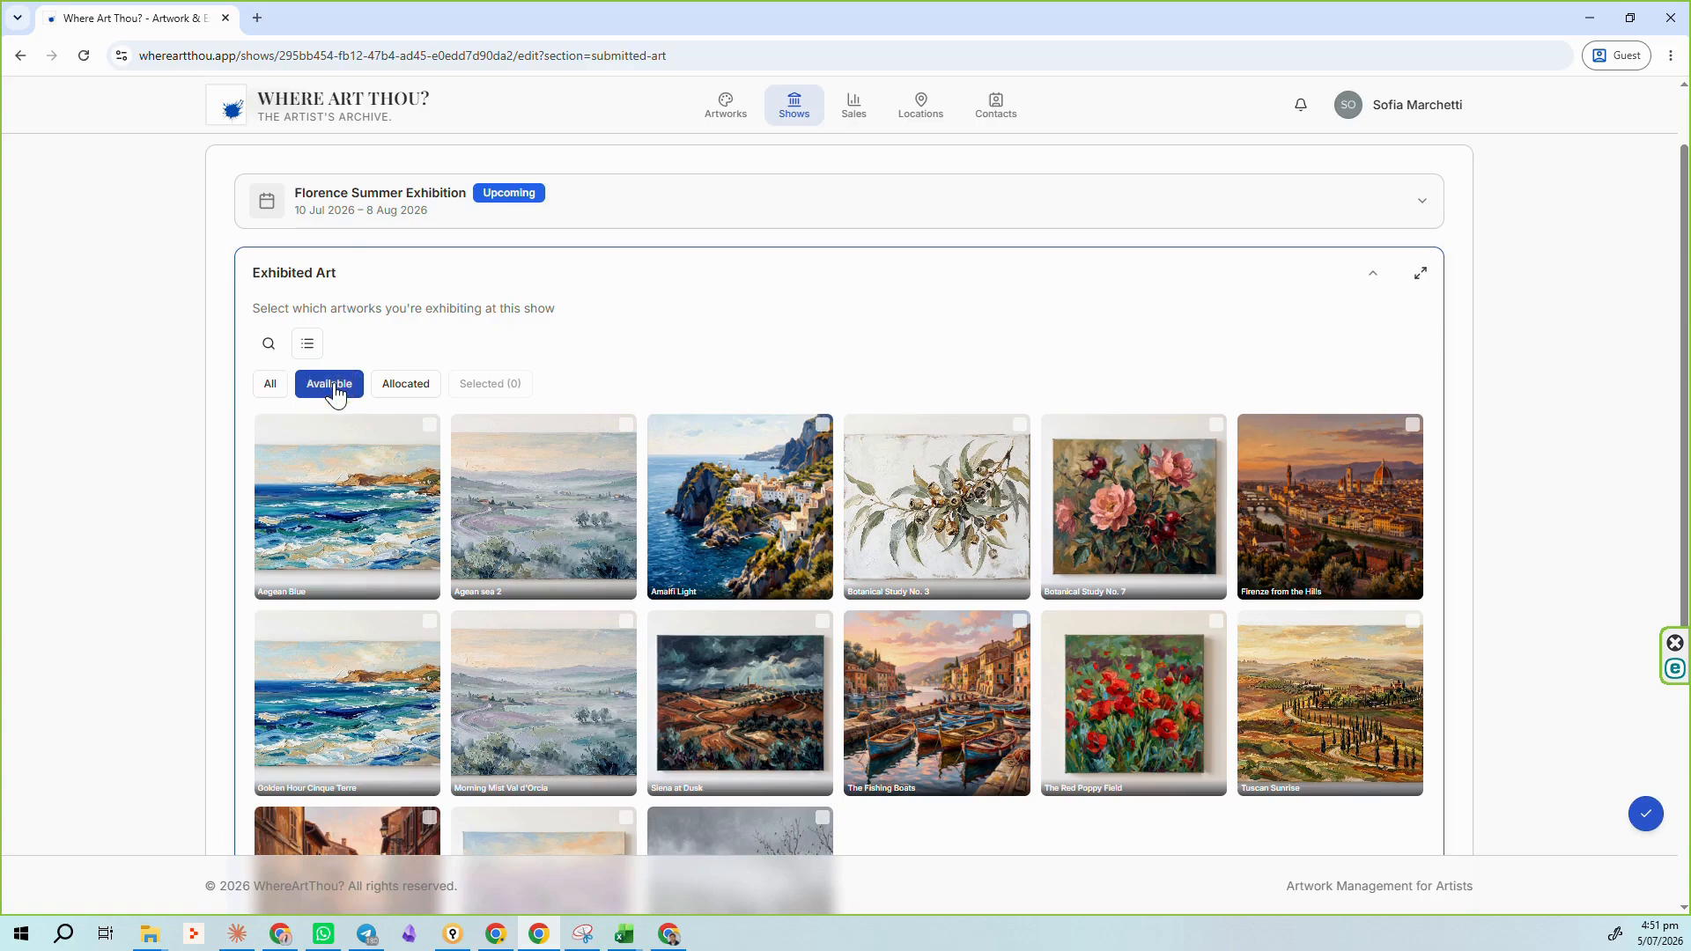
scroll(713, 509, down, 2)
scroll(616, 466, up, 2)
Step: Select Agean sea 2 and Amalfi Light as exhibited art and return to the show details
click(625, 426)
click(821, 425)
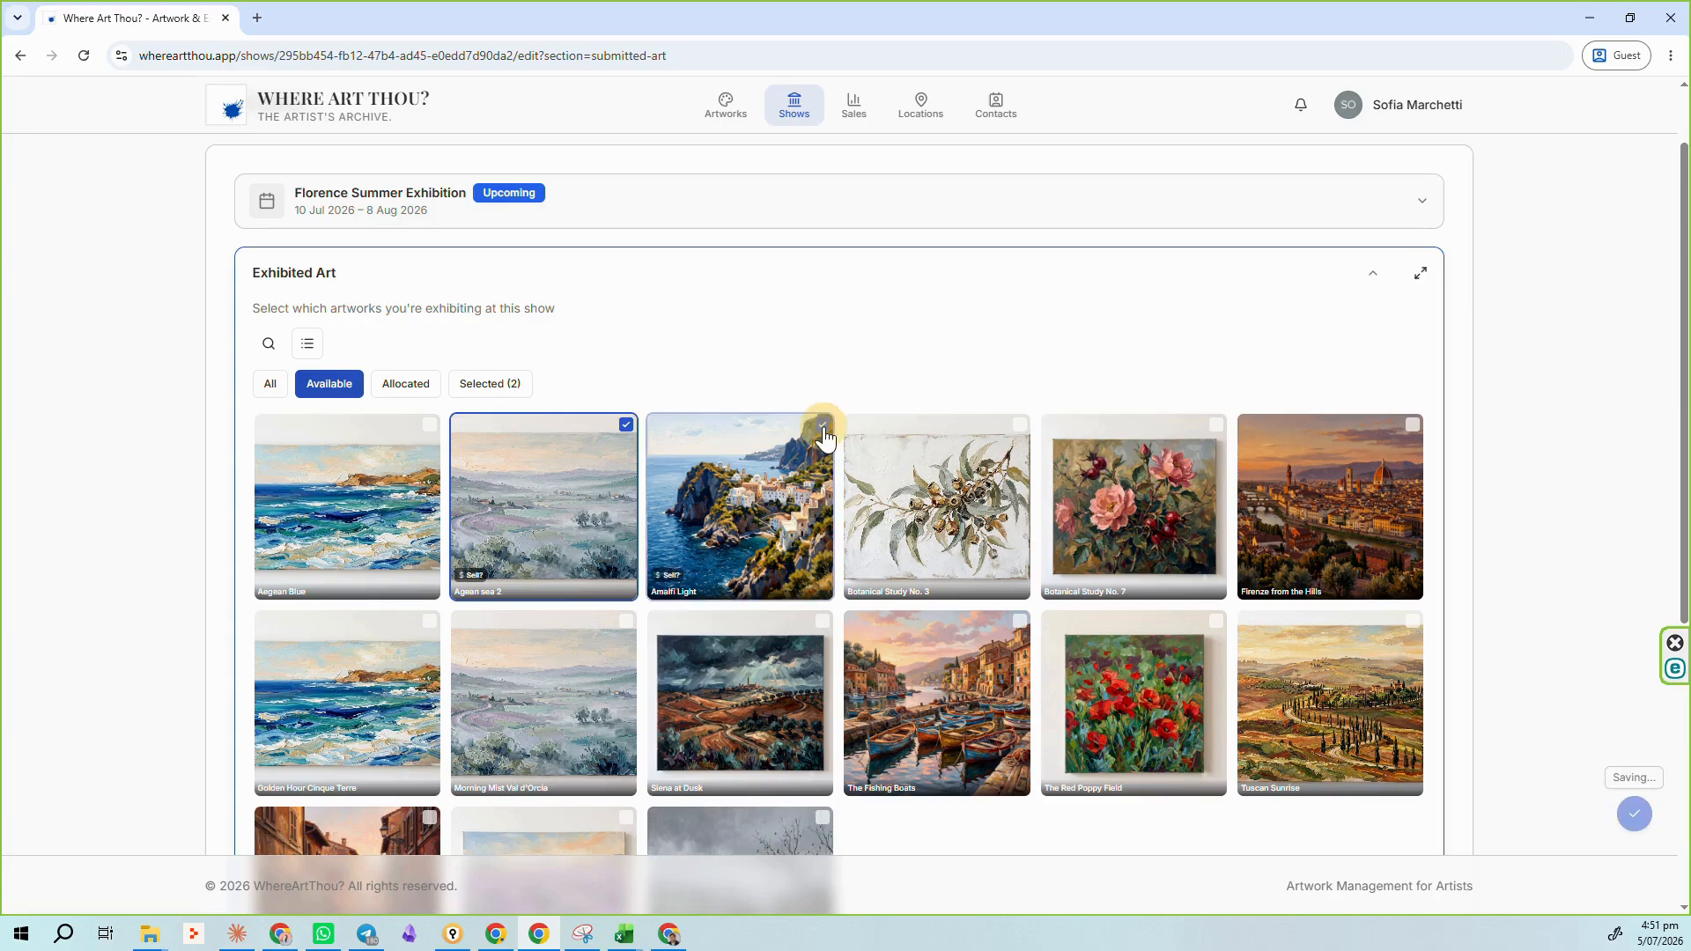
click(1631, 815)
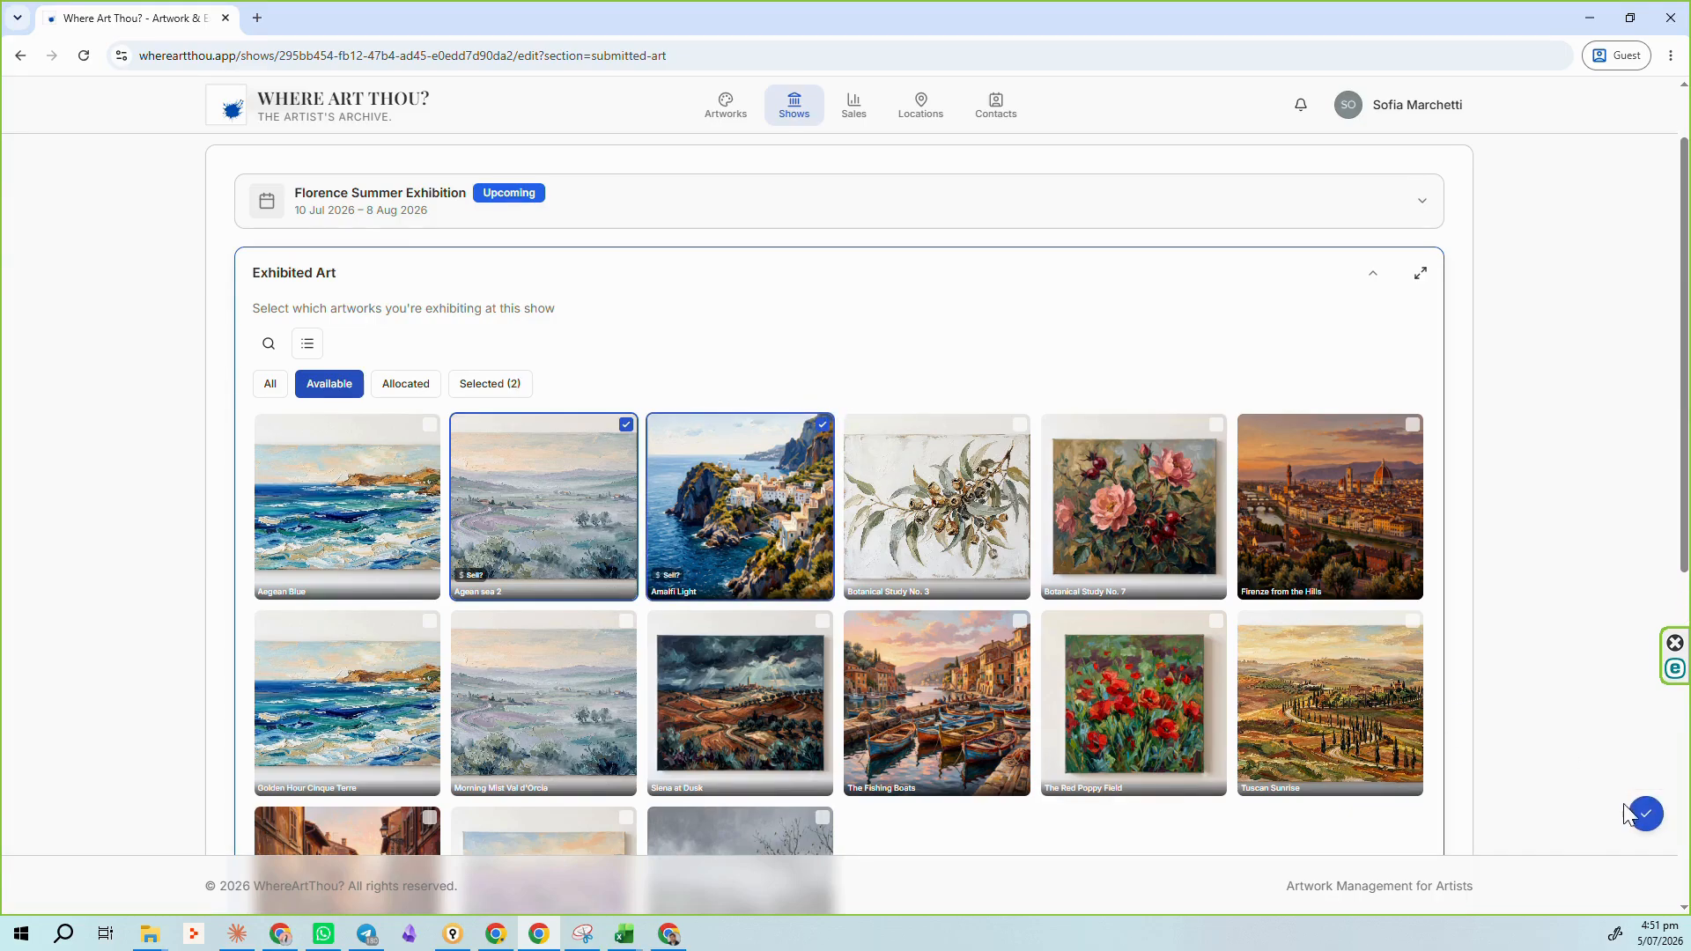
click(1646, 816)
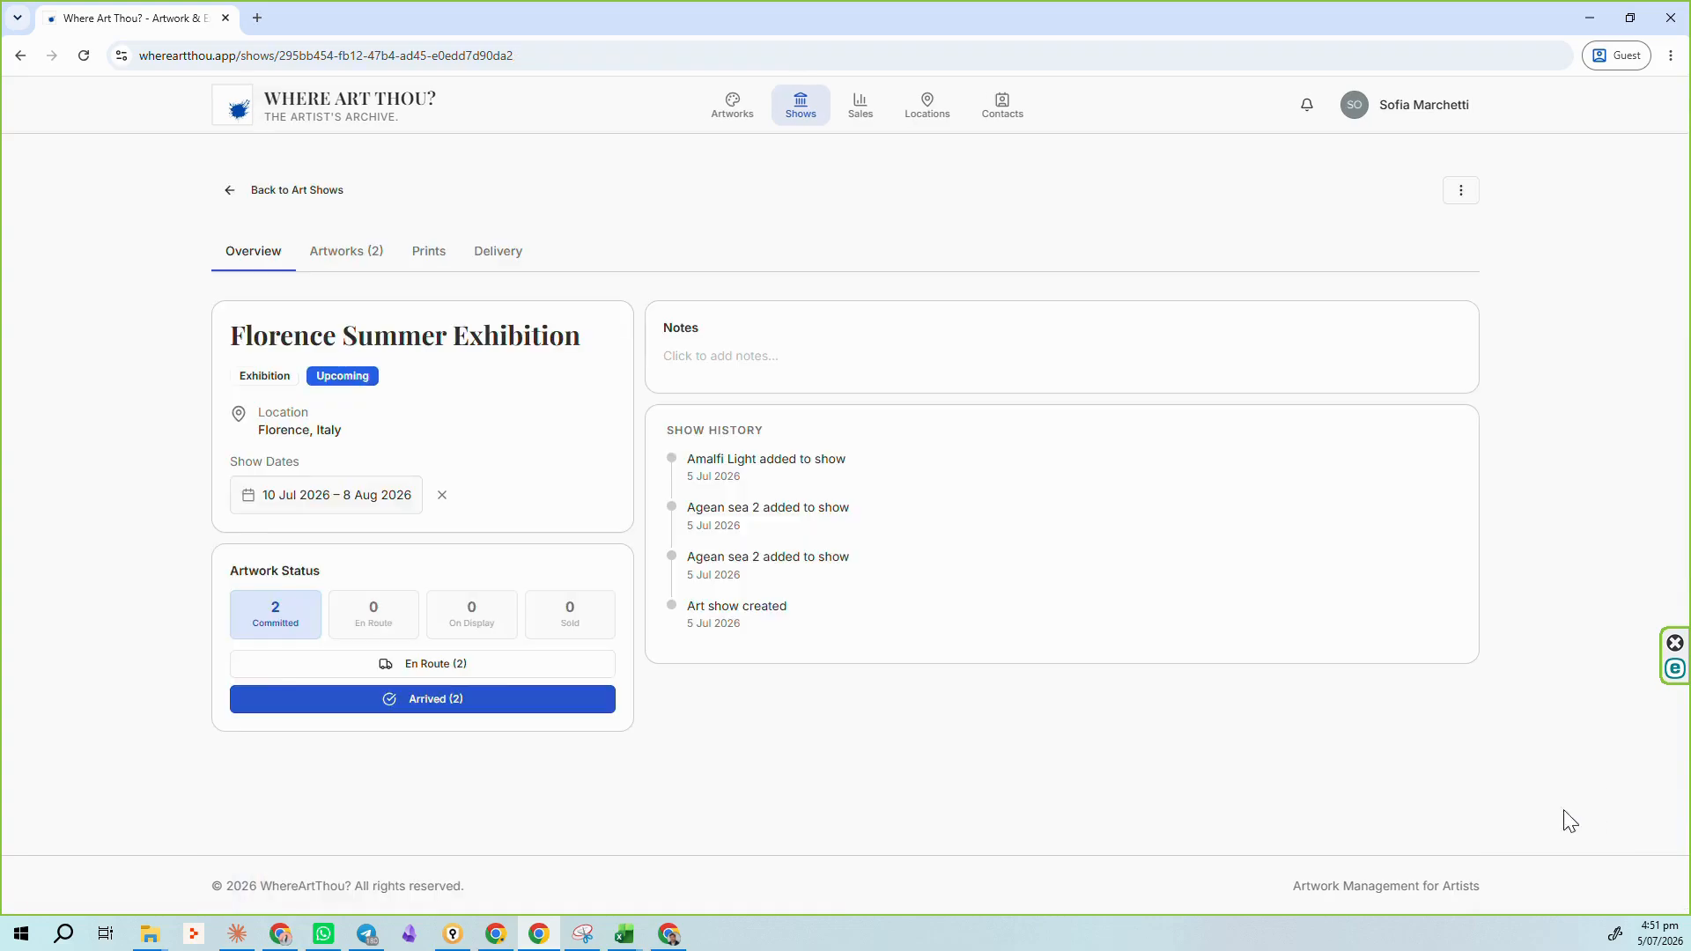
Step: Review the show's exhibited artworks and check the show allocation on the Agean sea 2 record
click(347, 257)
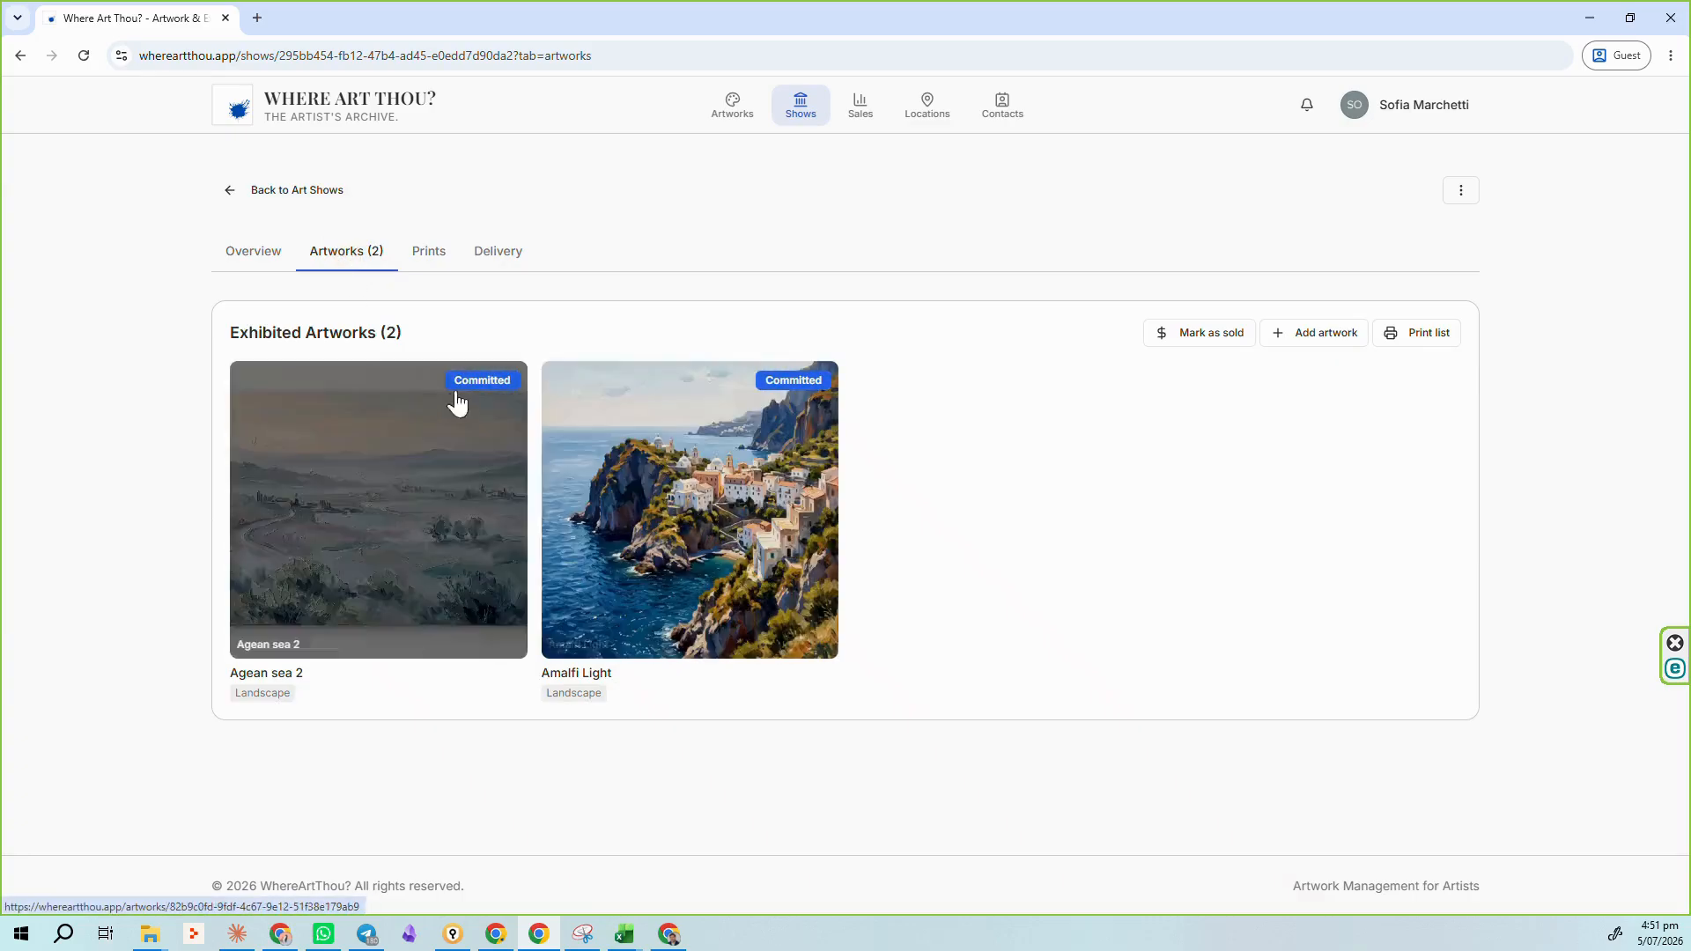
click(248, 272)
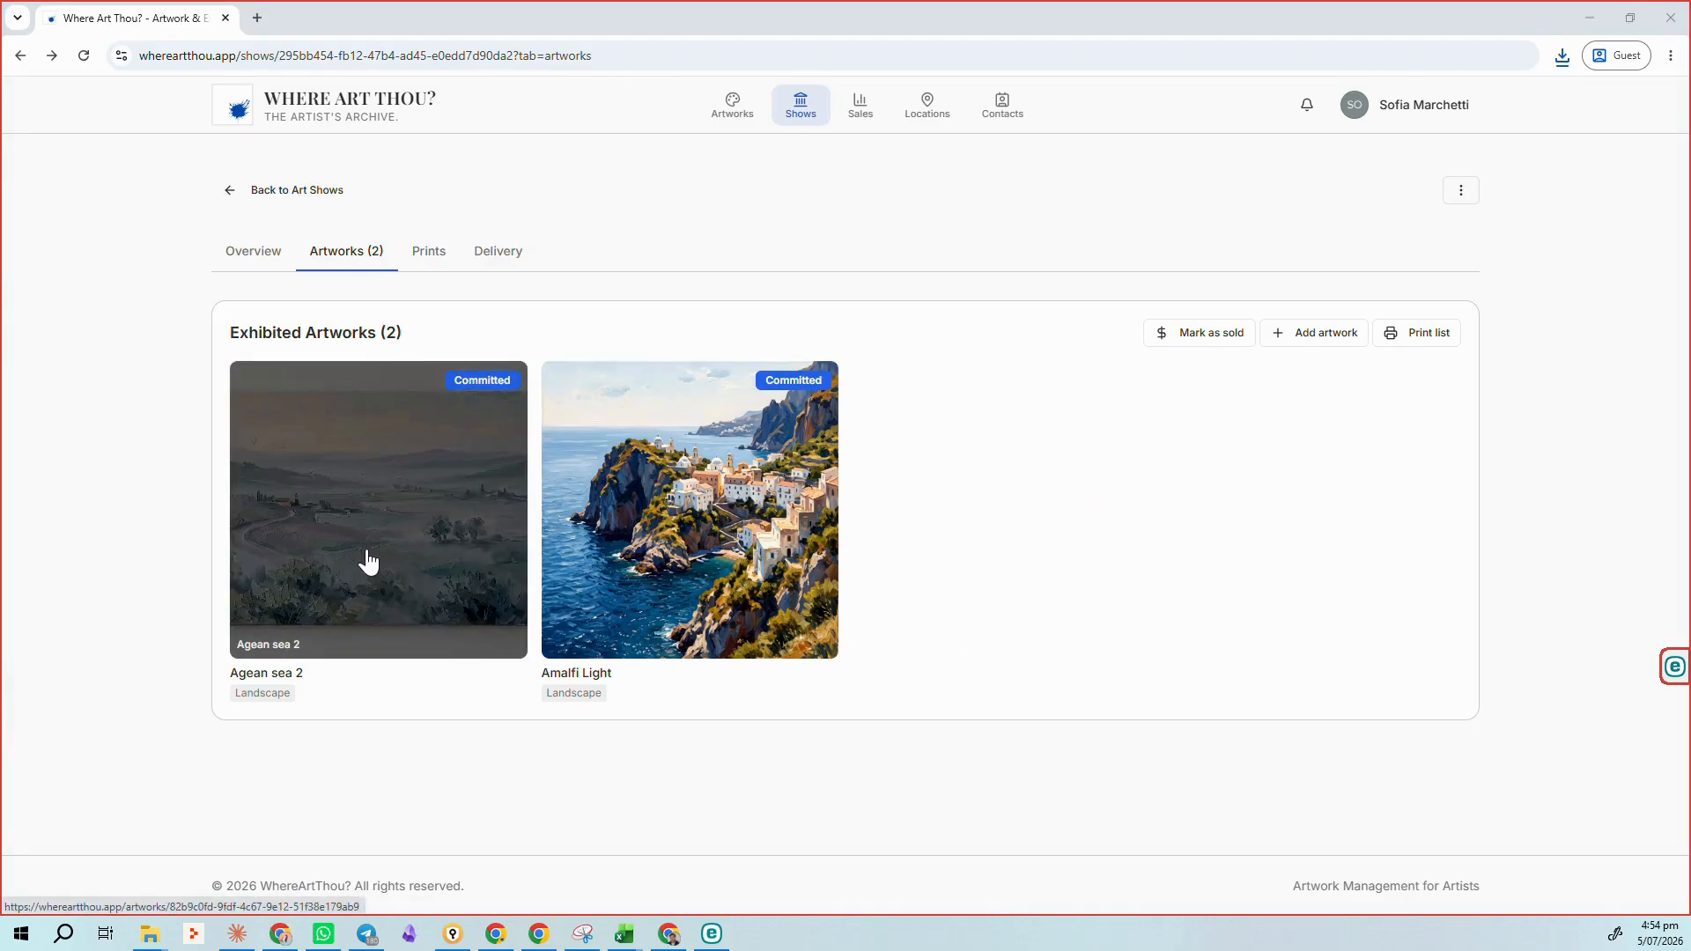
click(394, 535)
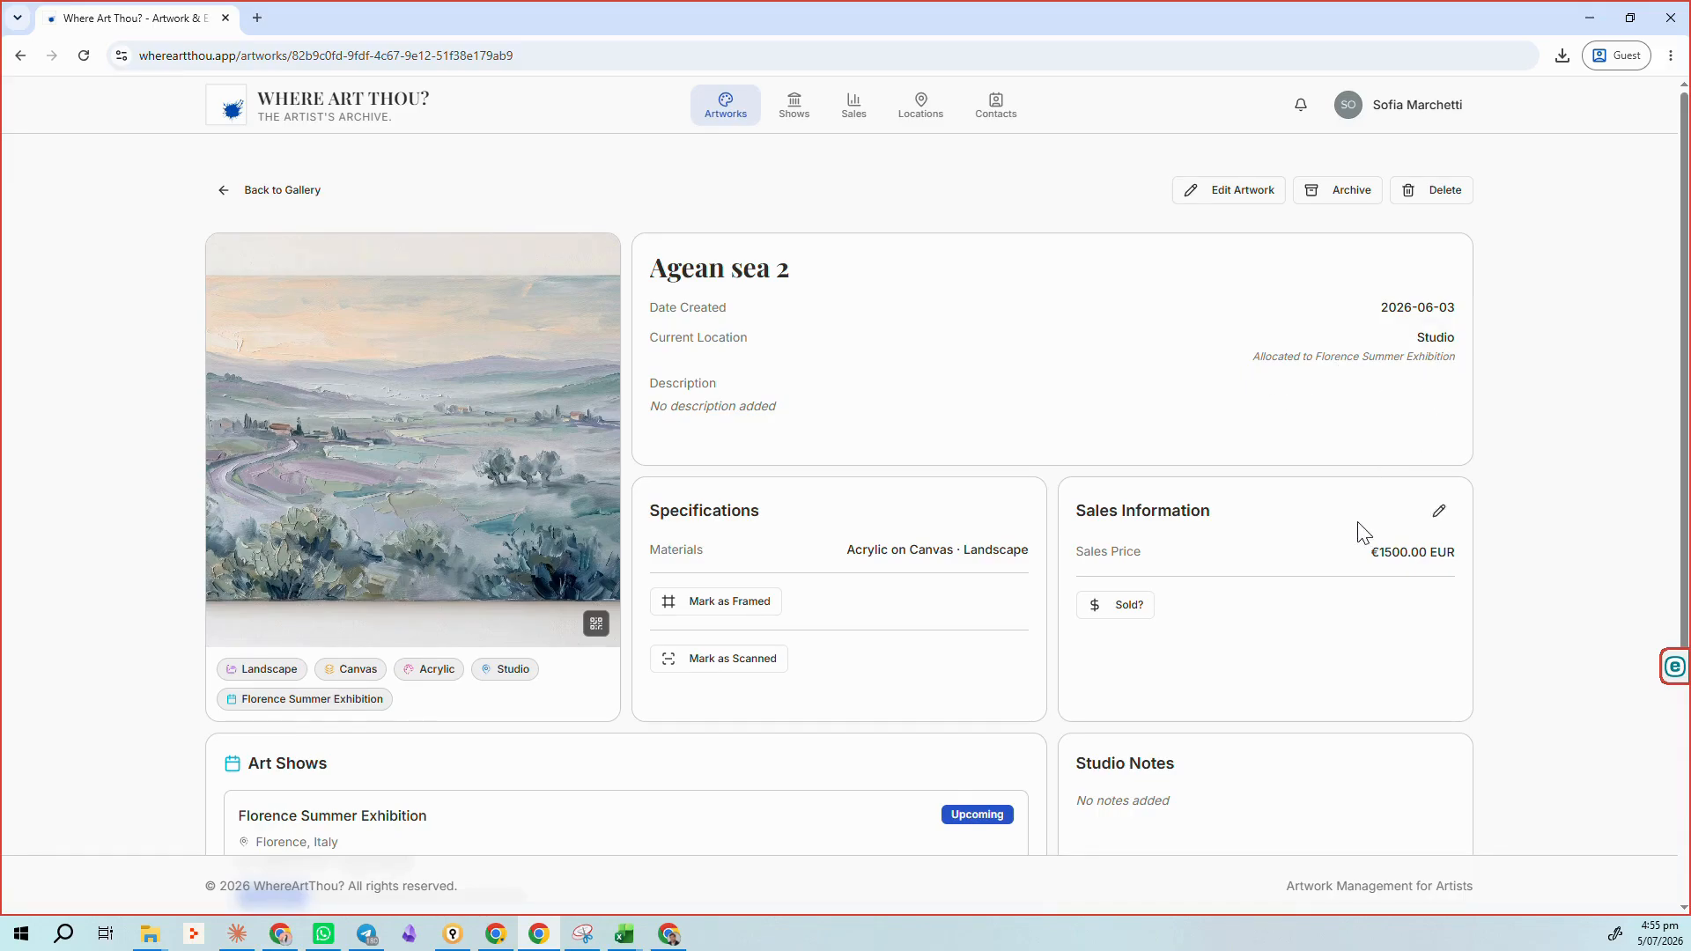
scroll(1359, 533, down, 2)
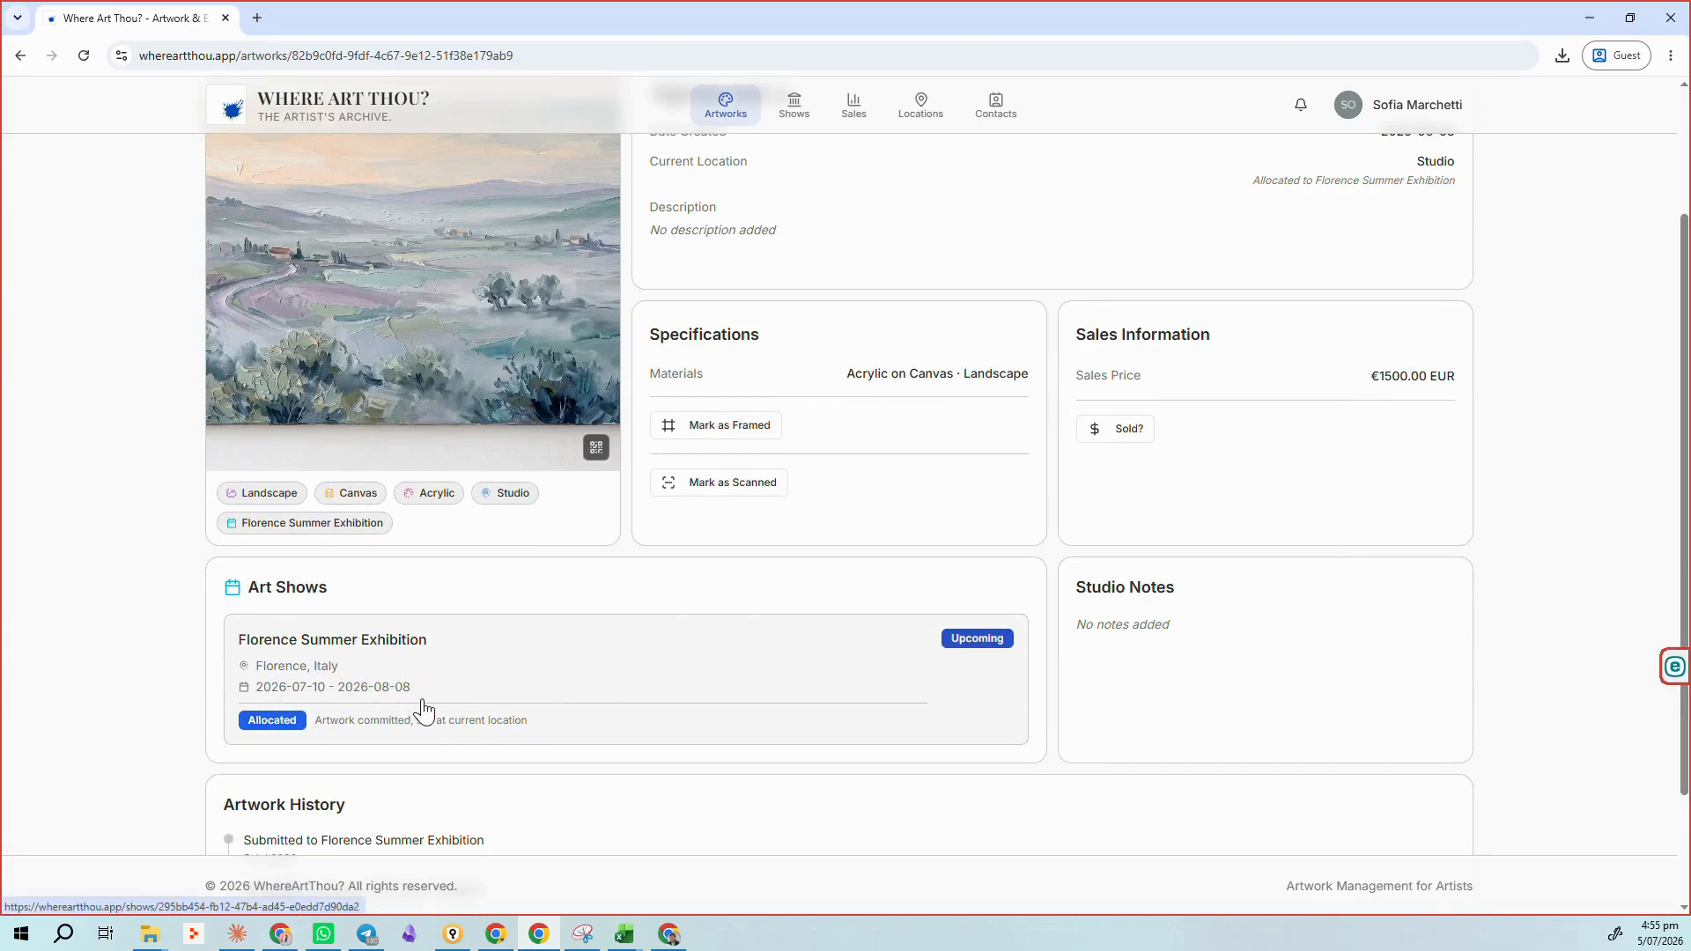
Step: Return to the Florence Summer Exhibition and check the show allocation on the Amalfi Light record
click(626, 682)
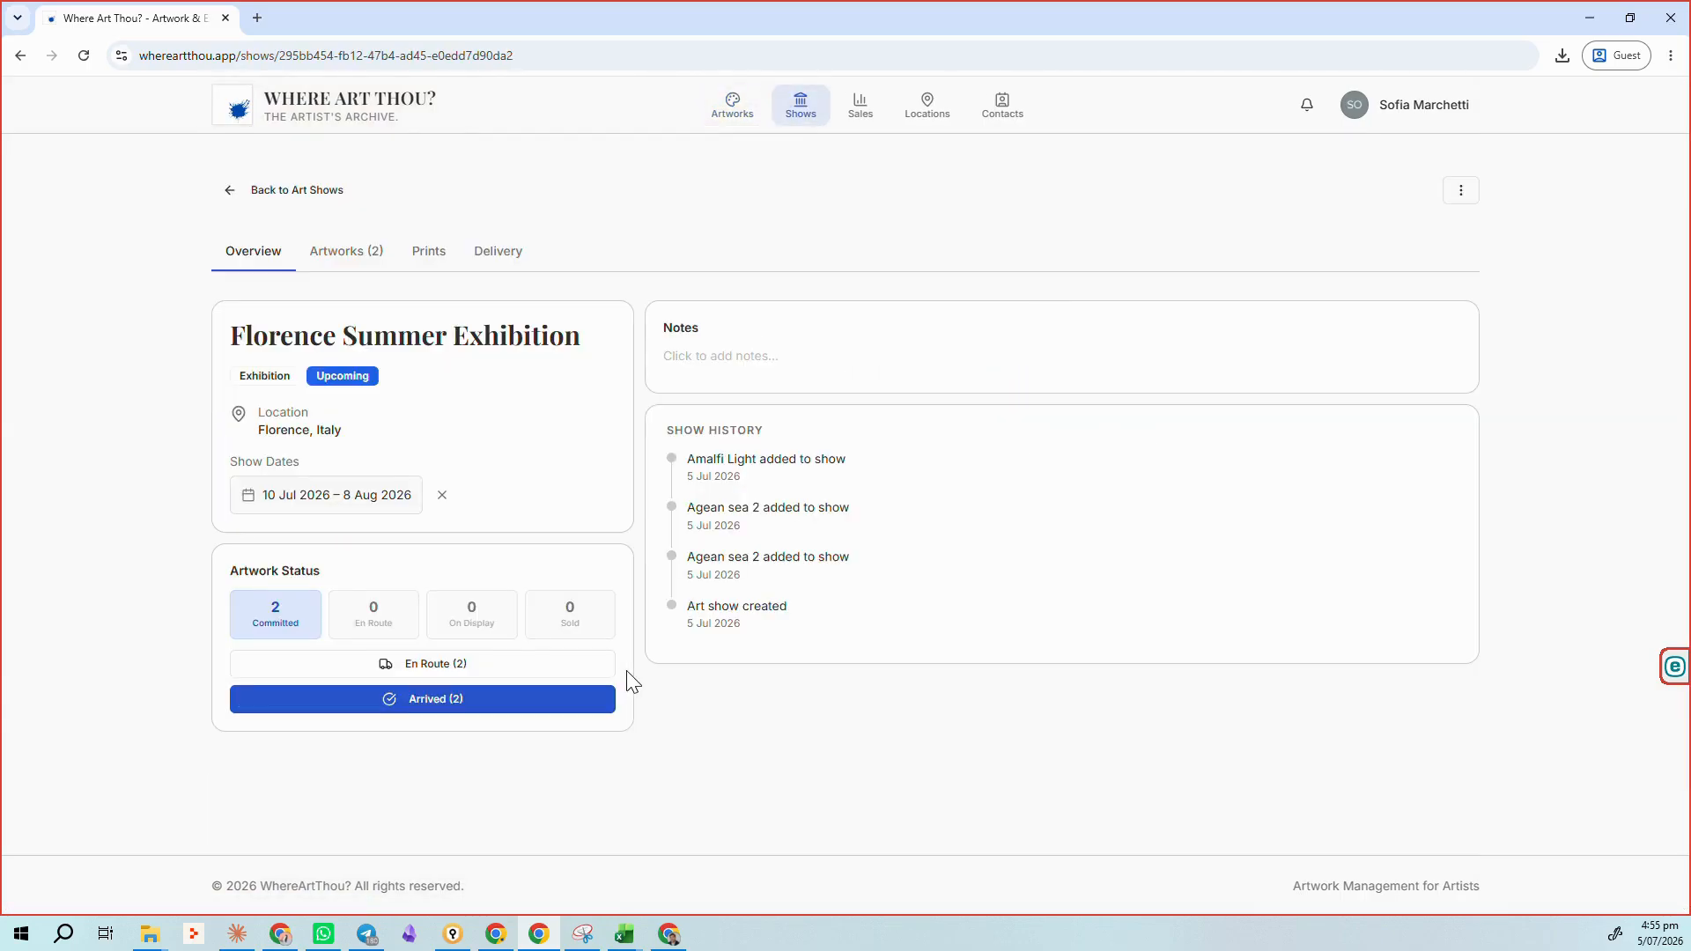
click(348, 263)
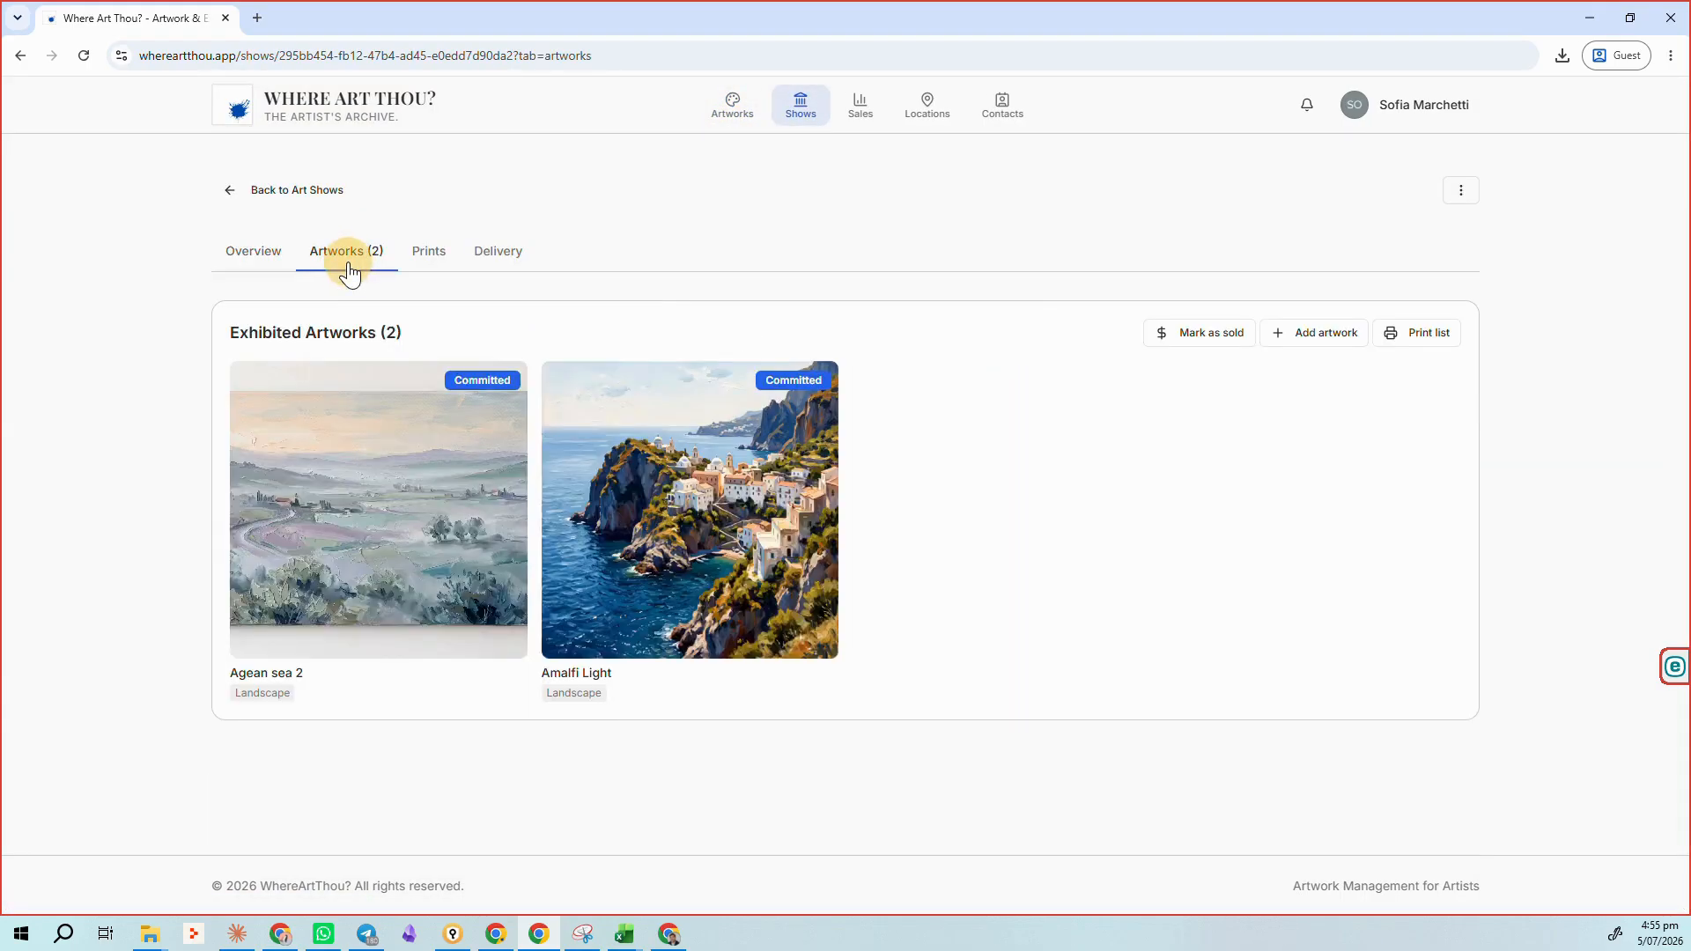
click(673, 516)
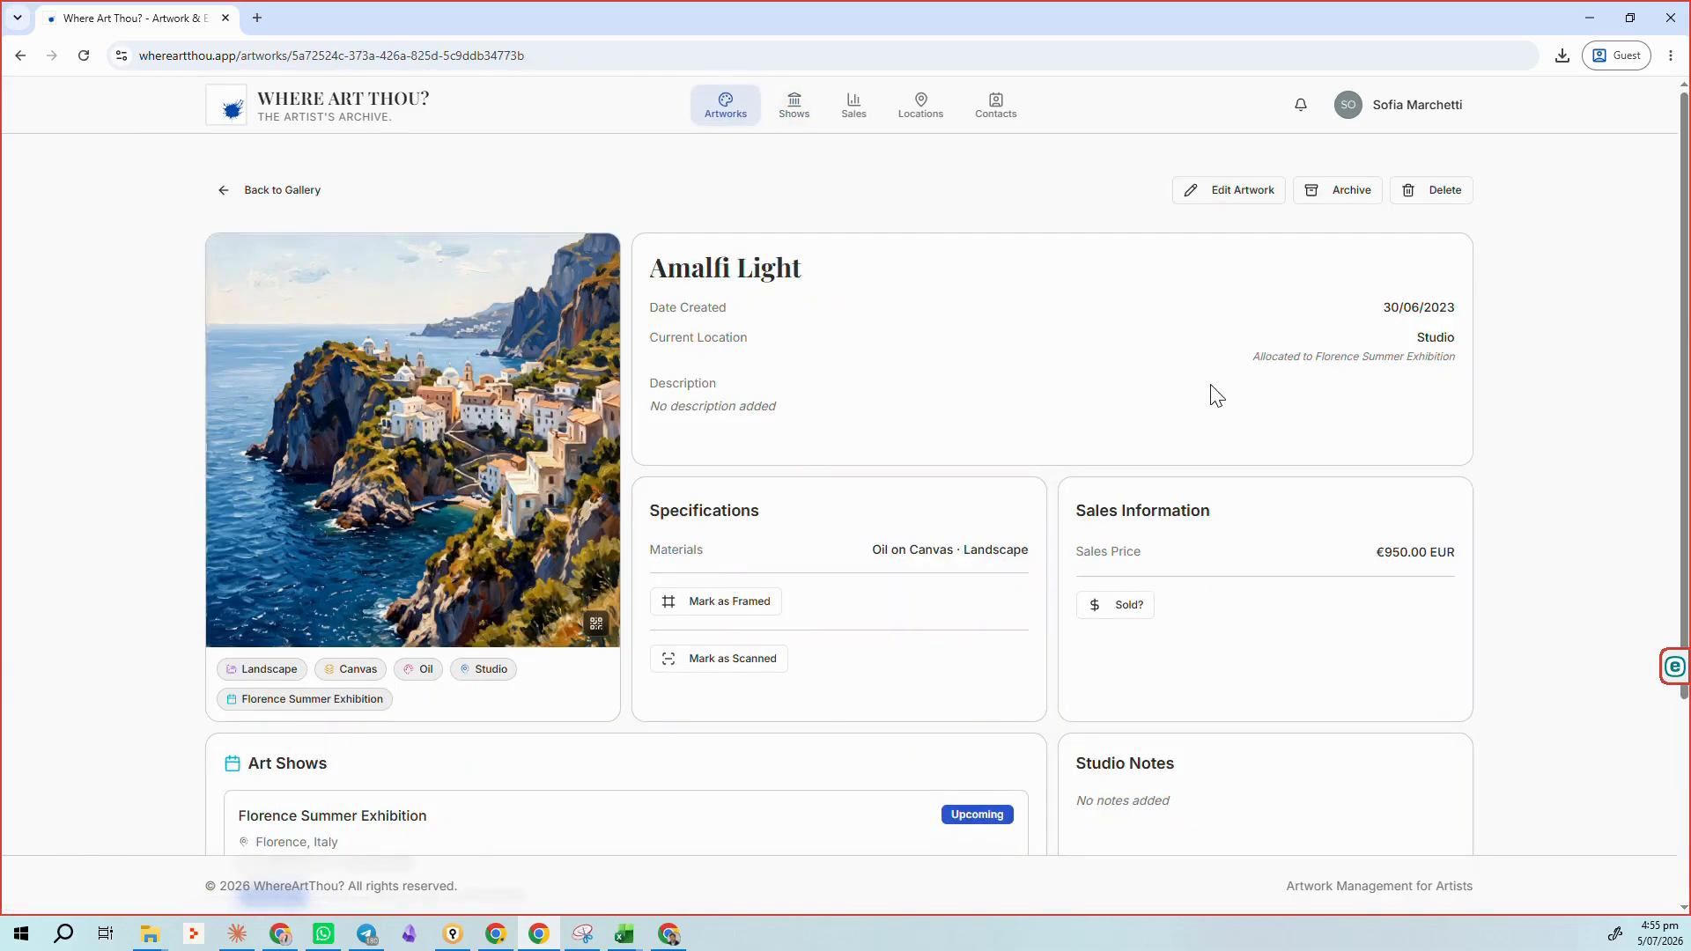
scroll(718, 718, down, 2)
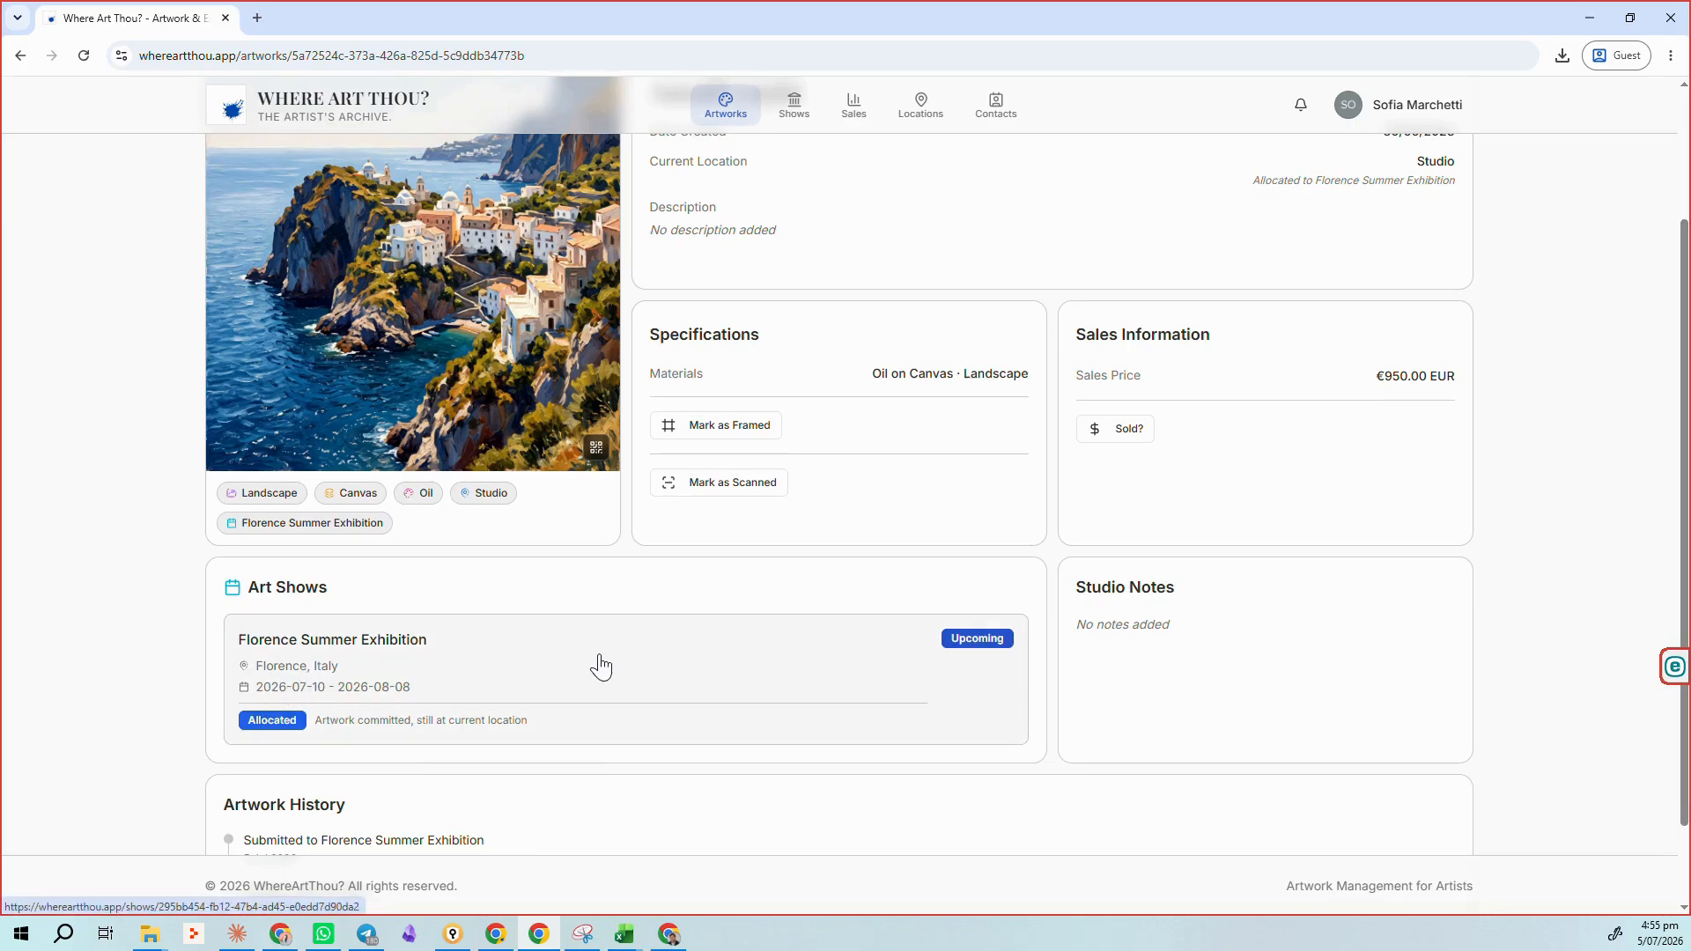
Step: Check the locations overview for the artworks committed to current and upcoming shows, and return to the overview
scroll(837, 581, up, 3)
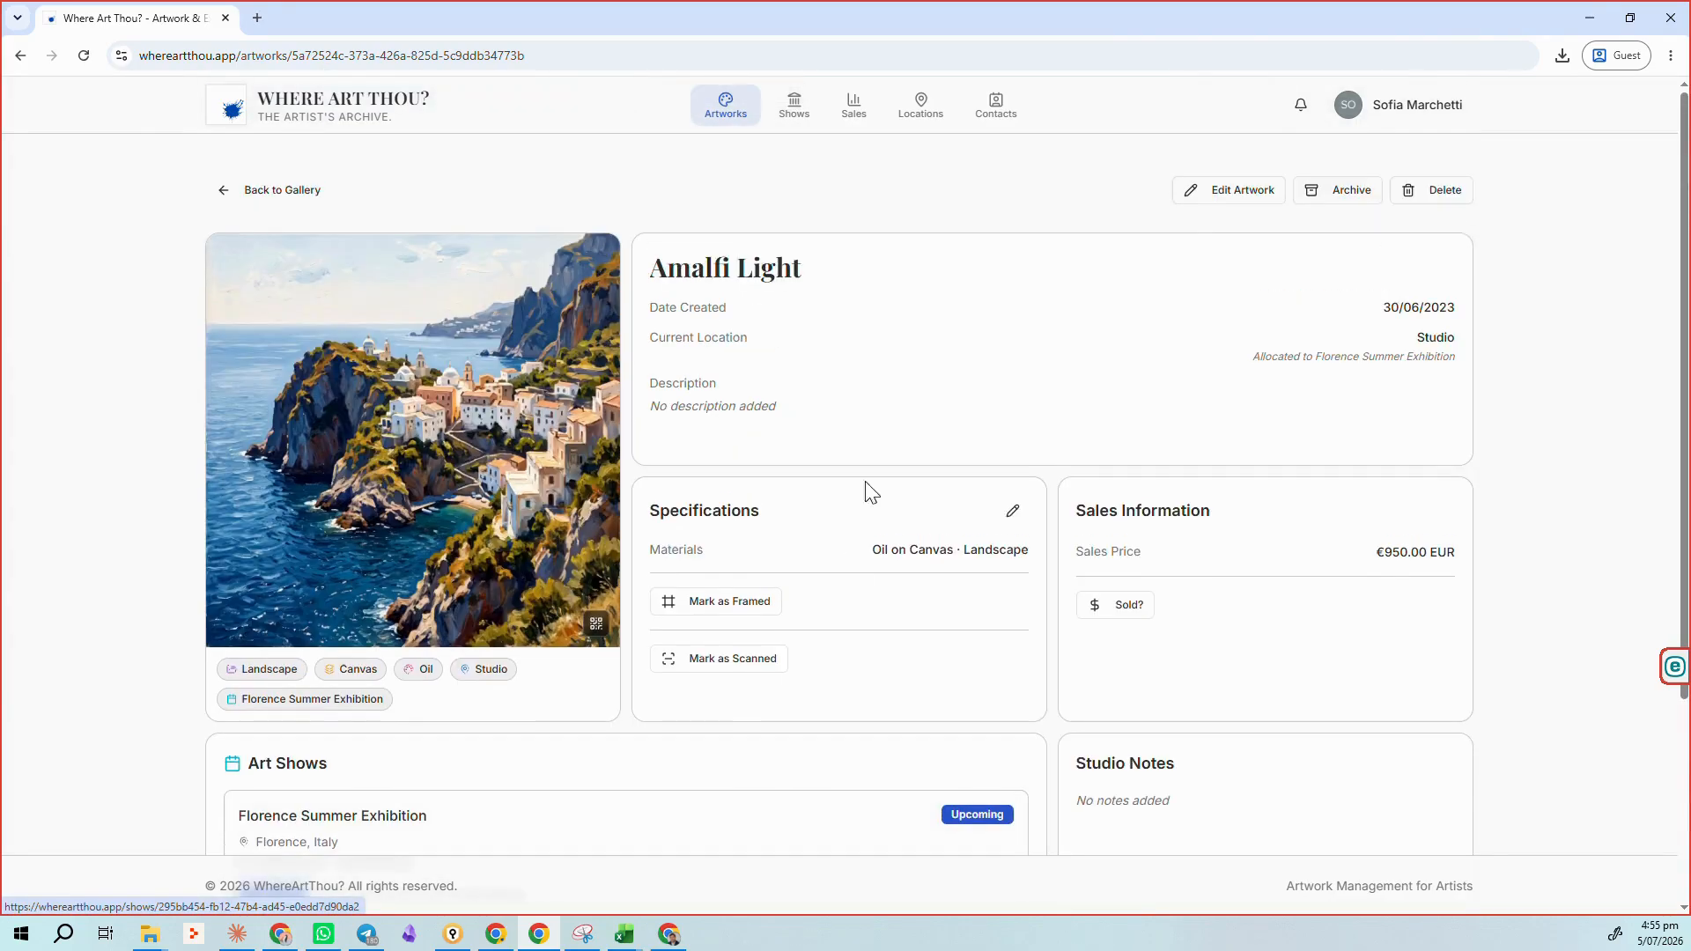
click(921, 113)
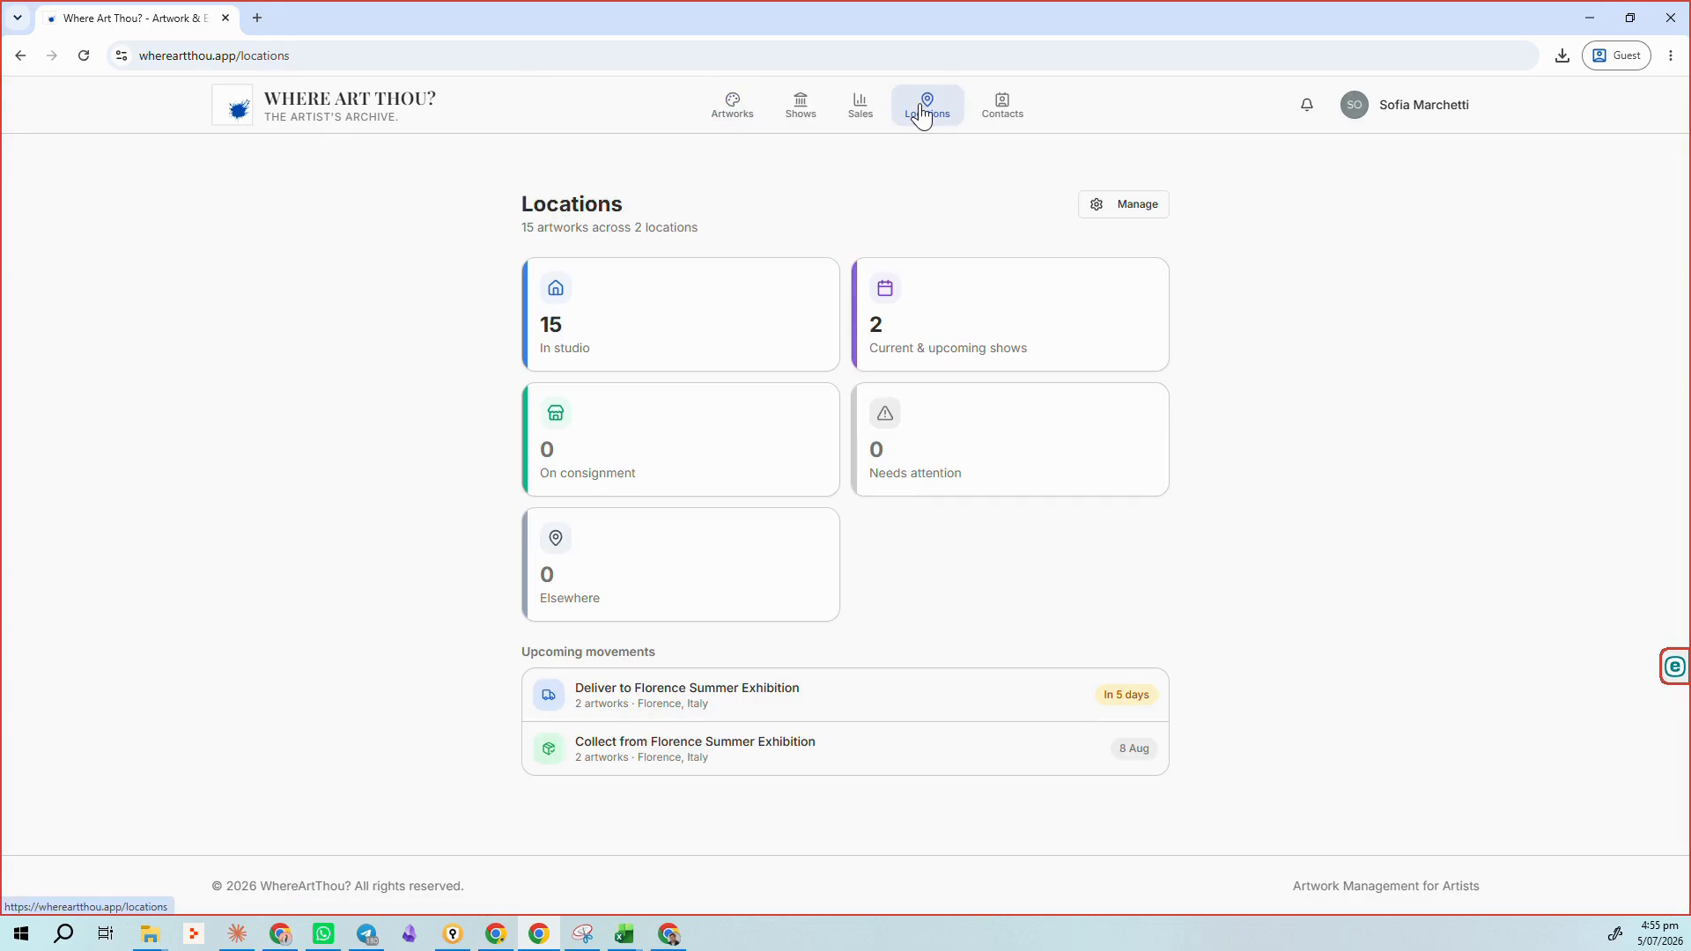
click(953, 331)
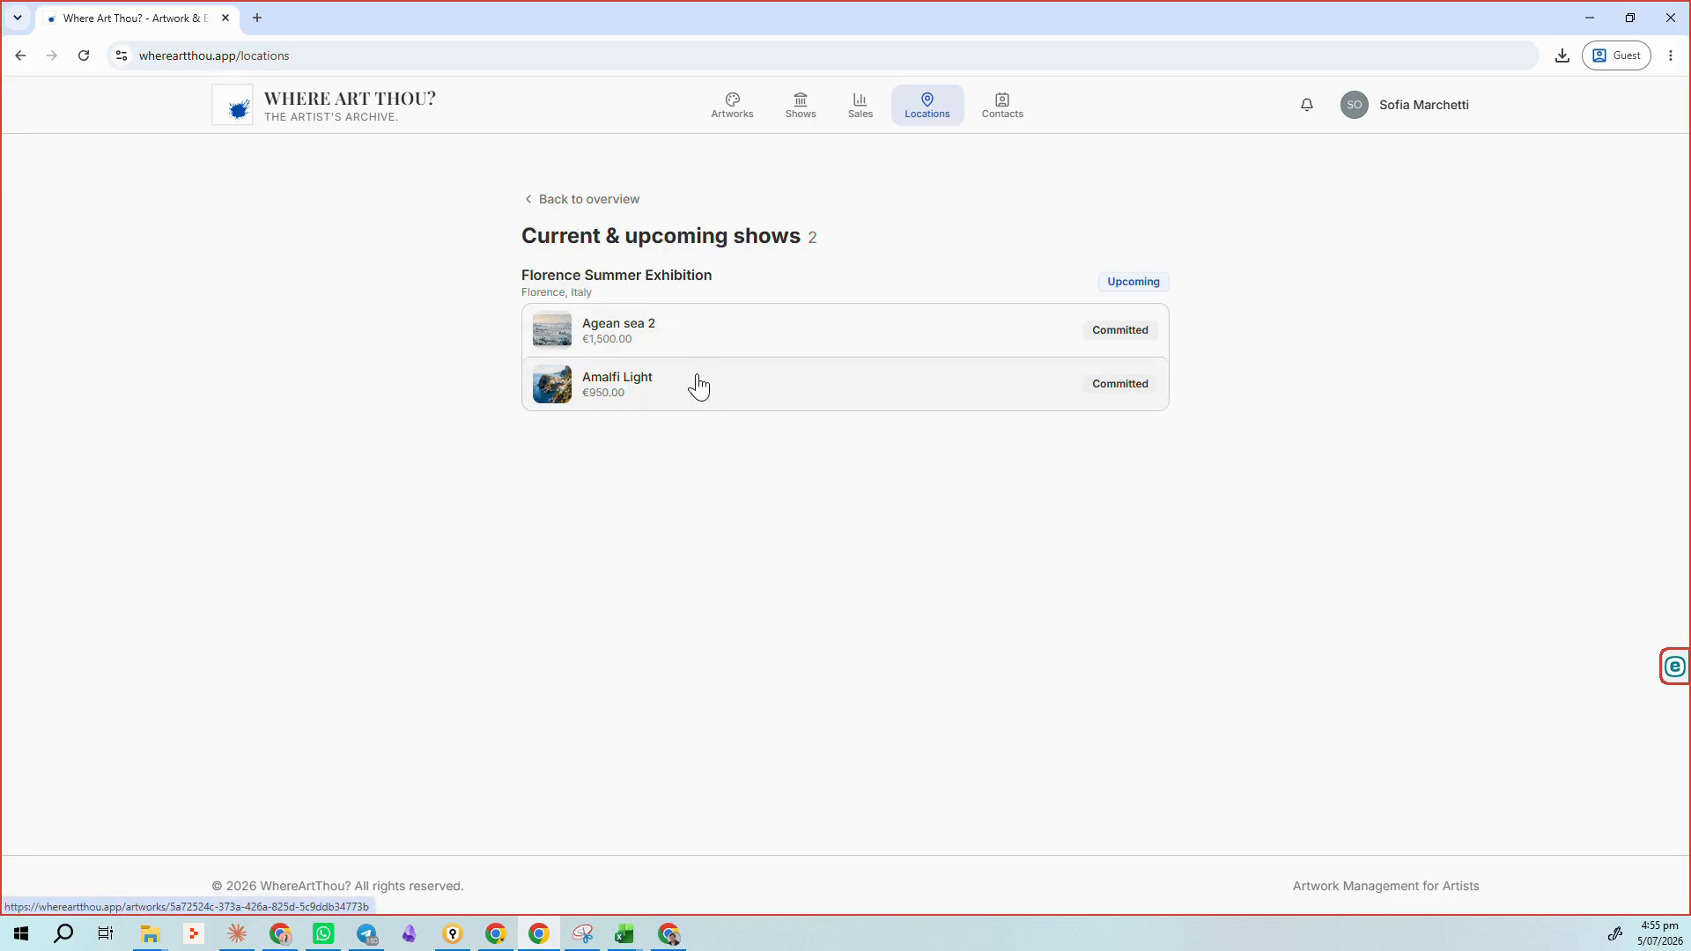
click(575, 201)
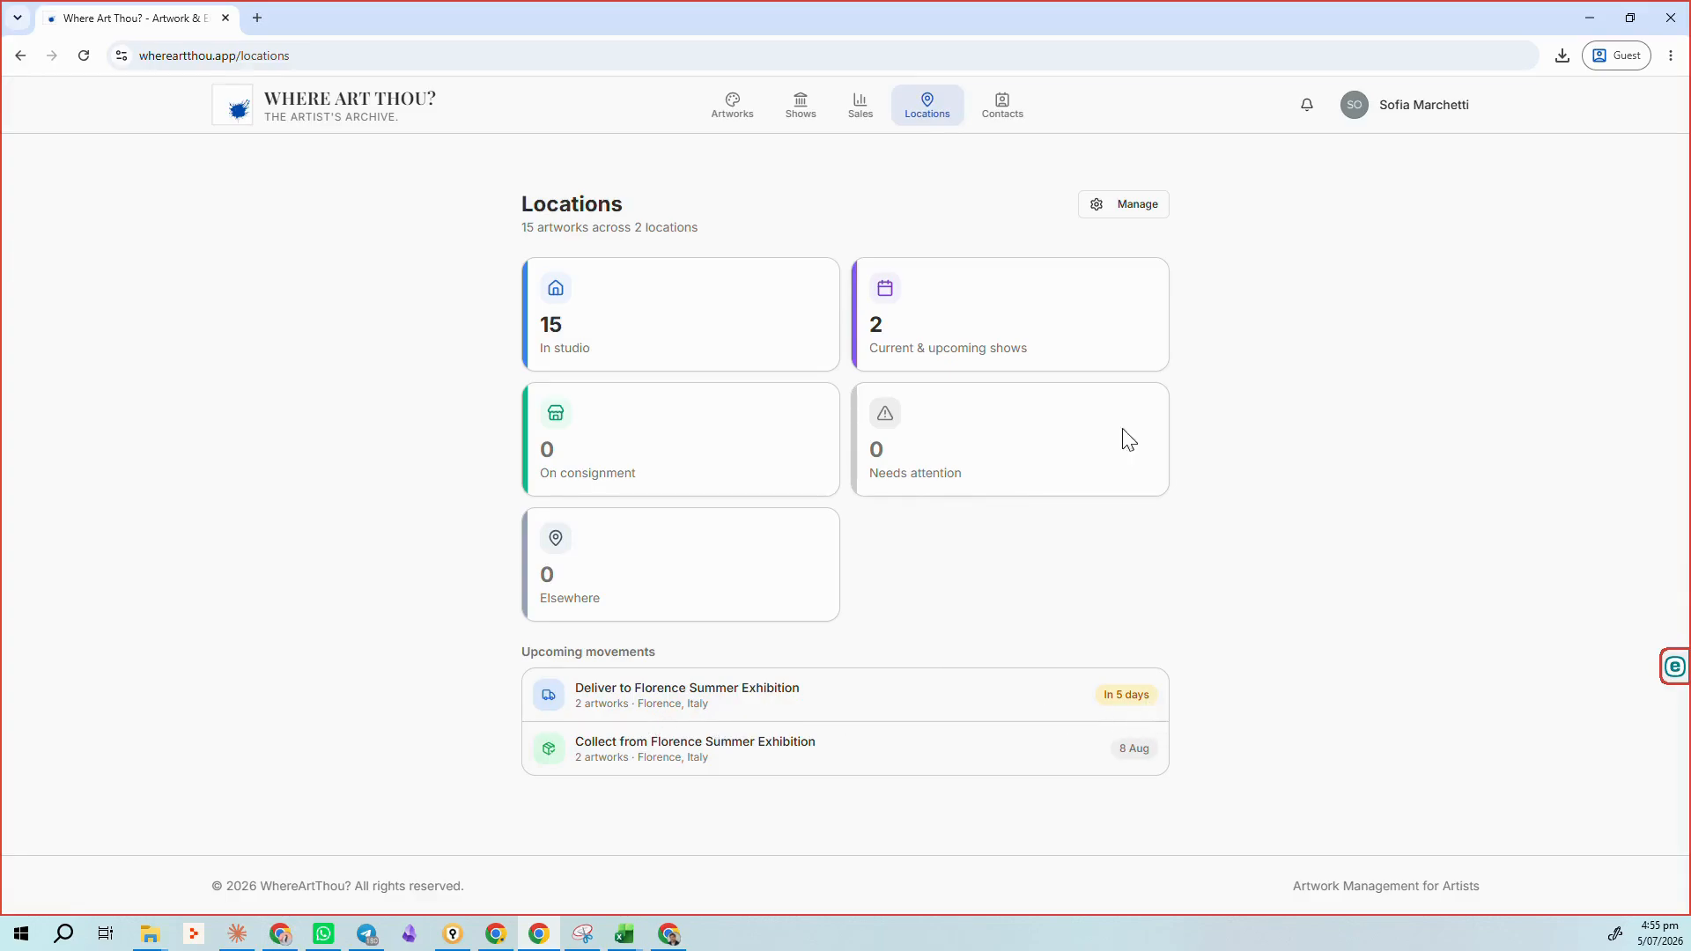
Step: Filter the contacts to galleries and review the Galleria dell'Arte contact details, leaving them without saving changes
click(1006, 121)
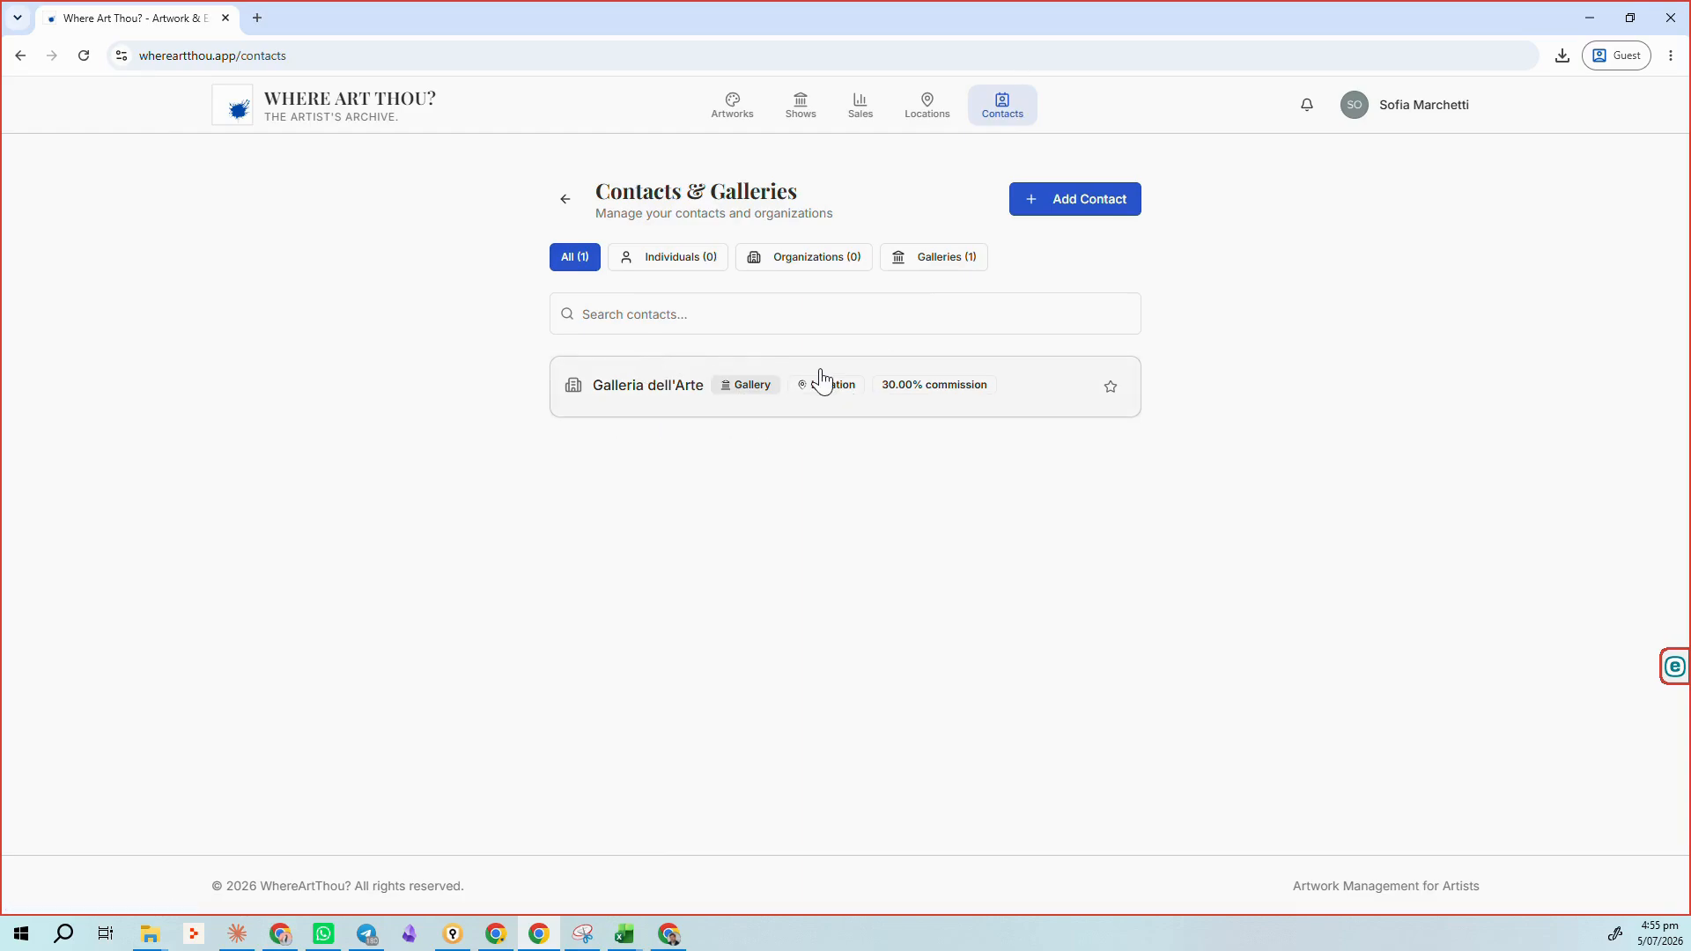
click(949, 261)
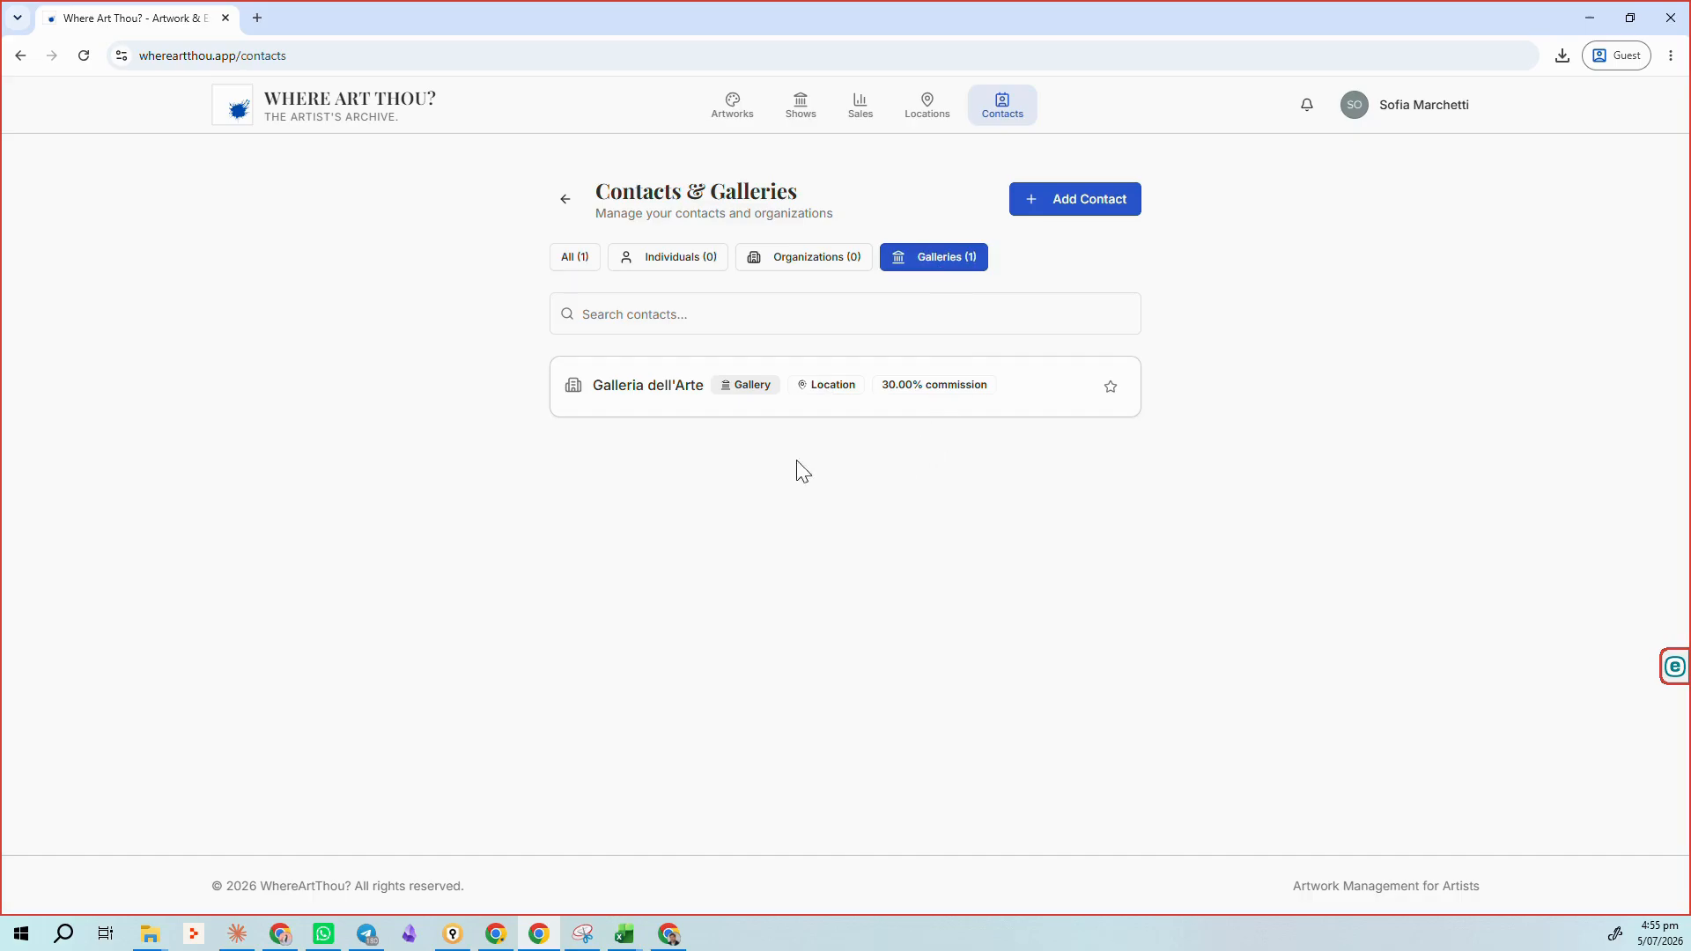
click(702, 390)
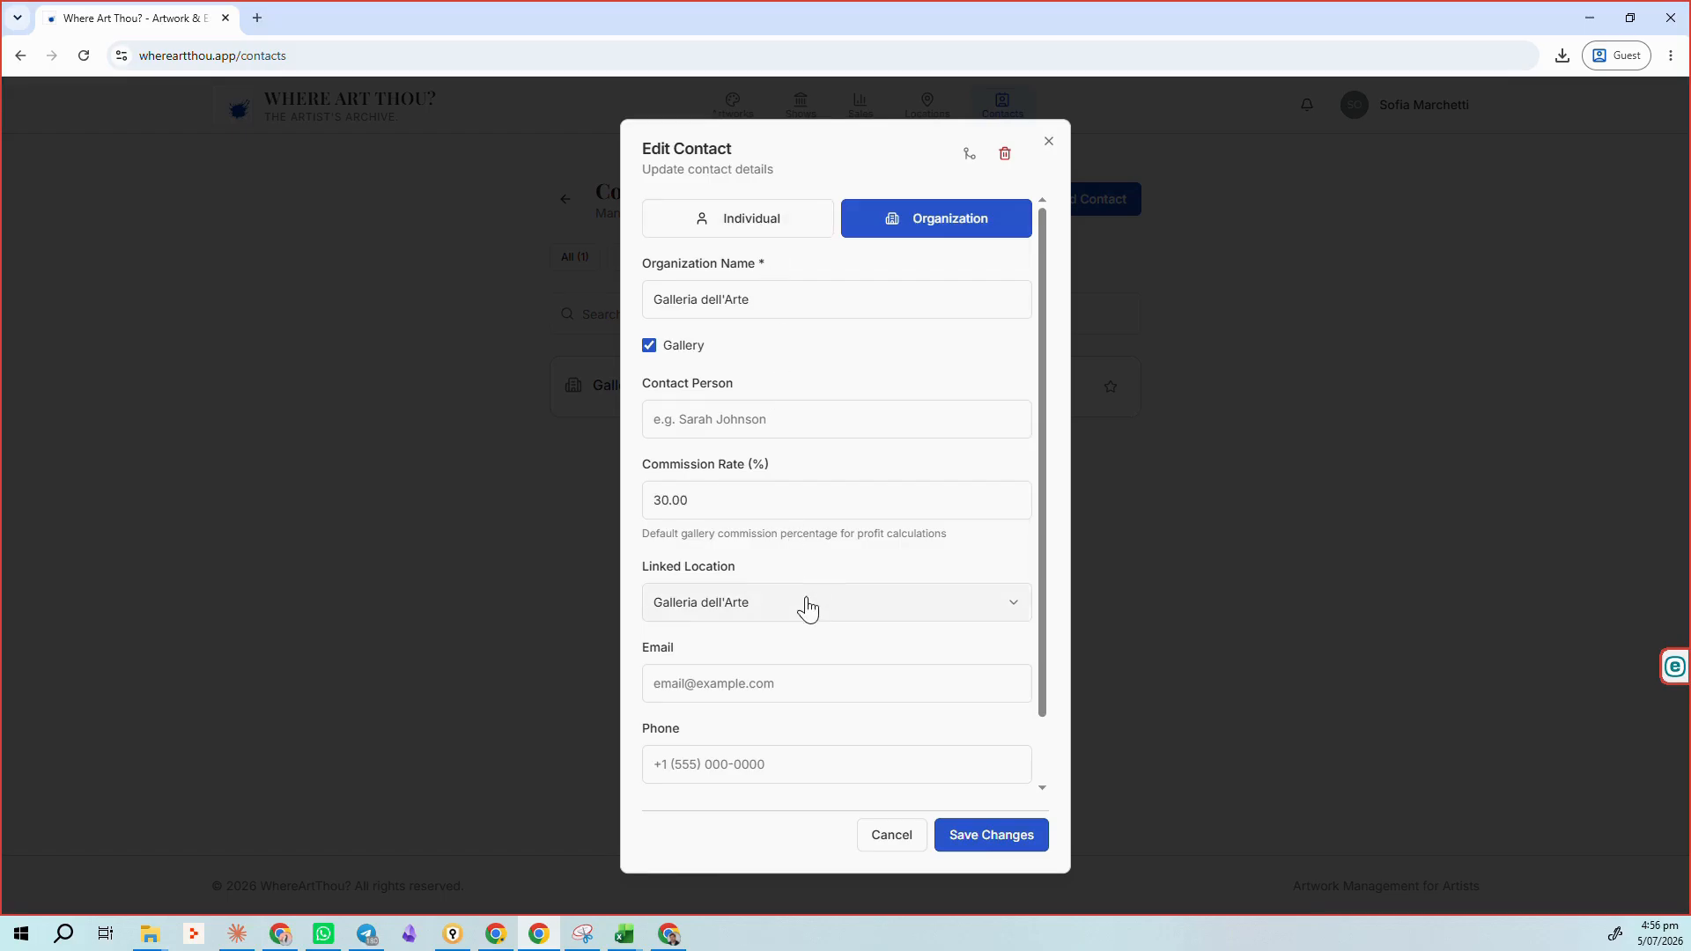
scroll(804, 604, down, 1)
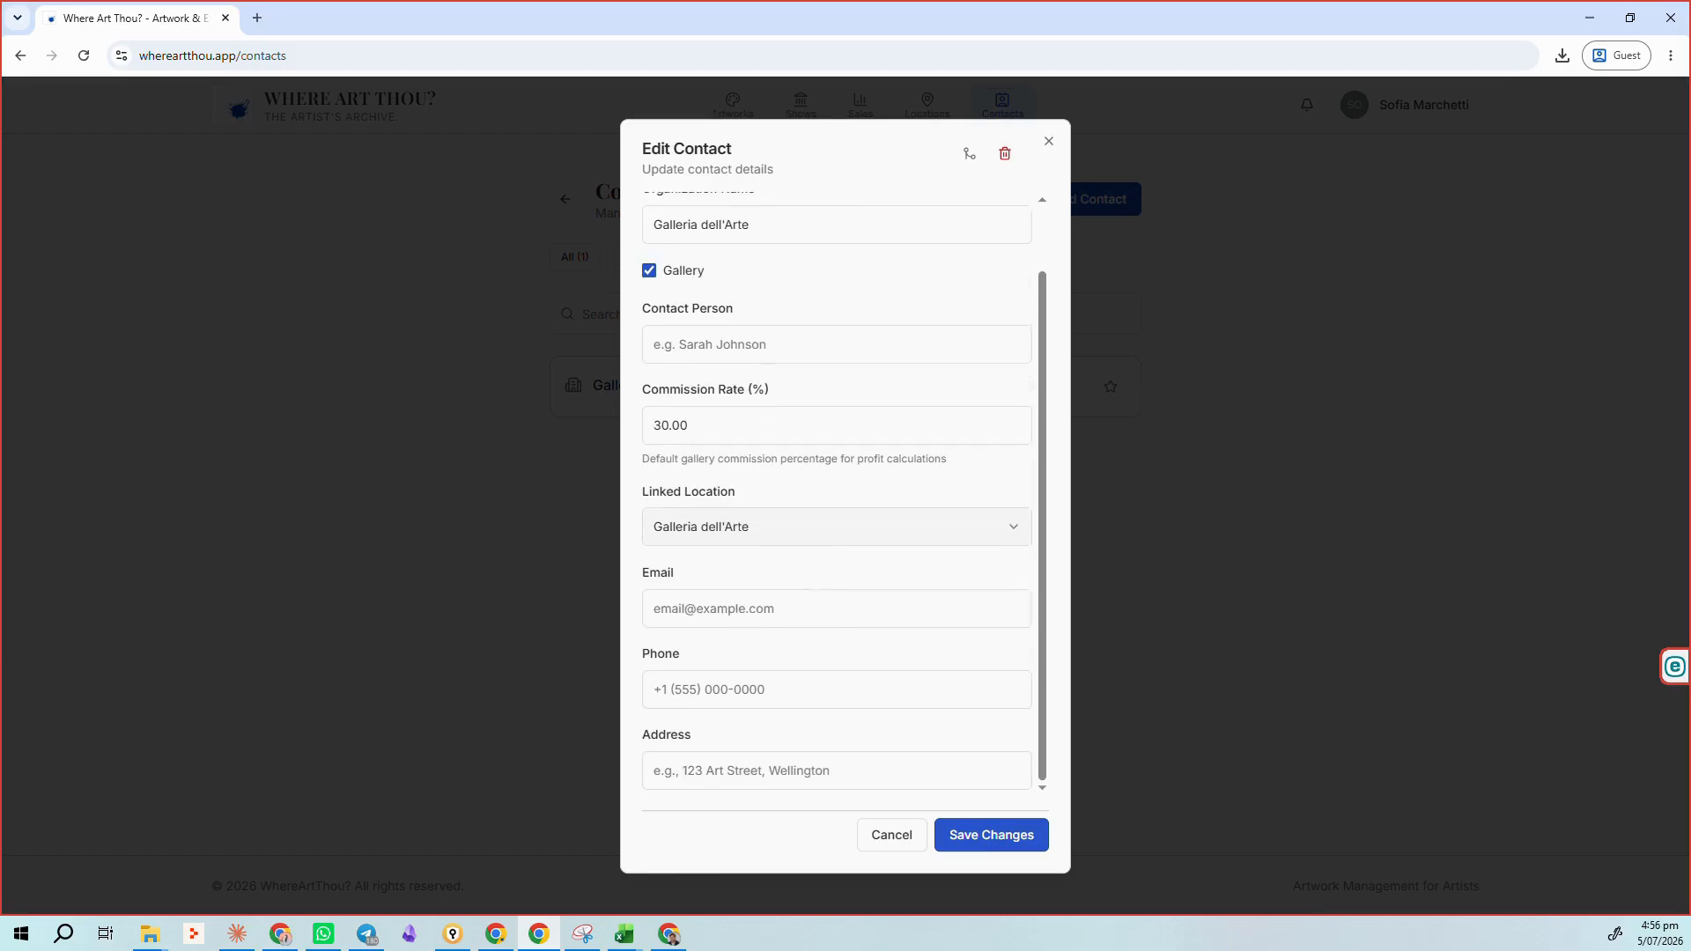
click(894, 837)
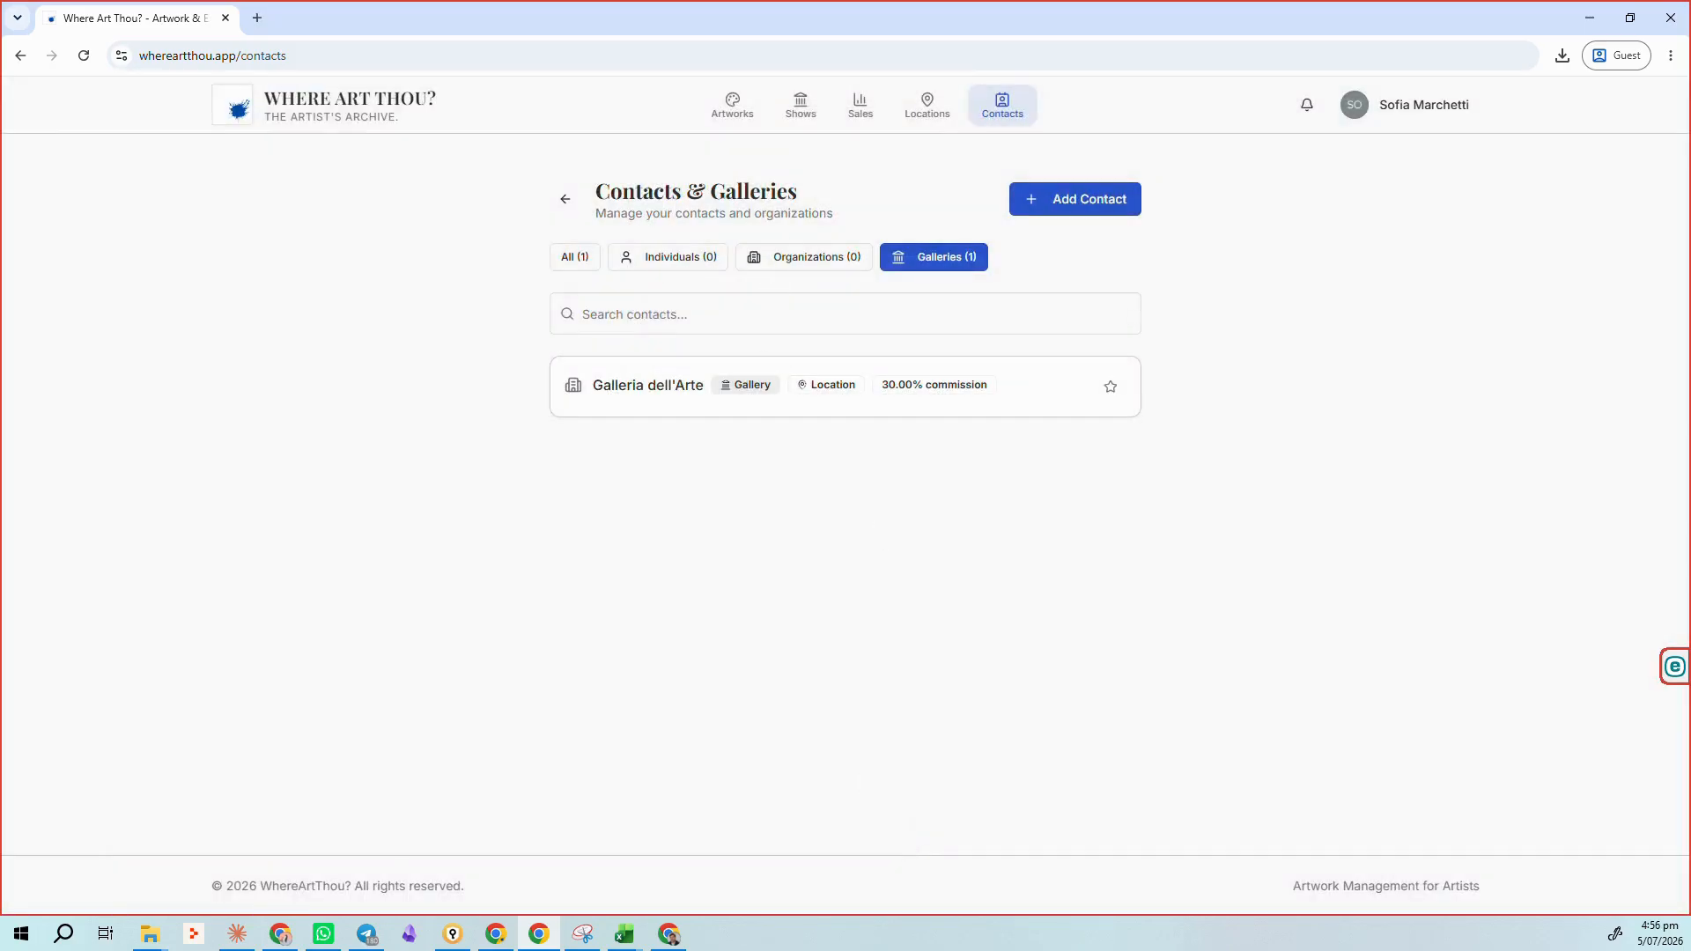
Step: Go back to the settings and view the list of physical locations where artworks are stored
click(565, 199)
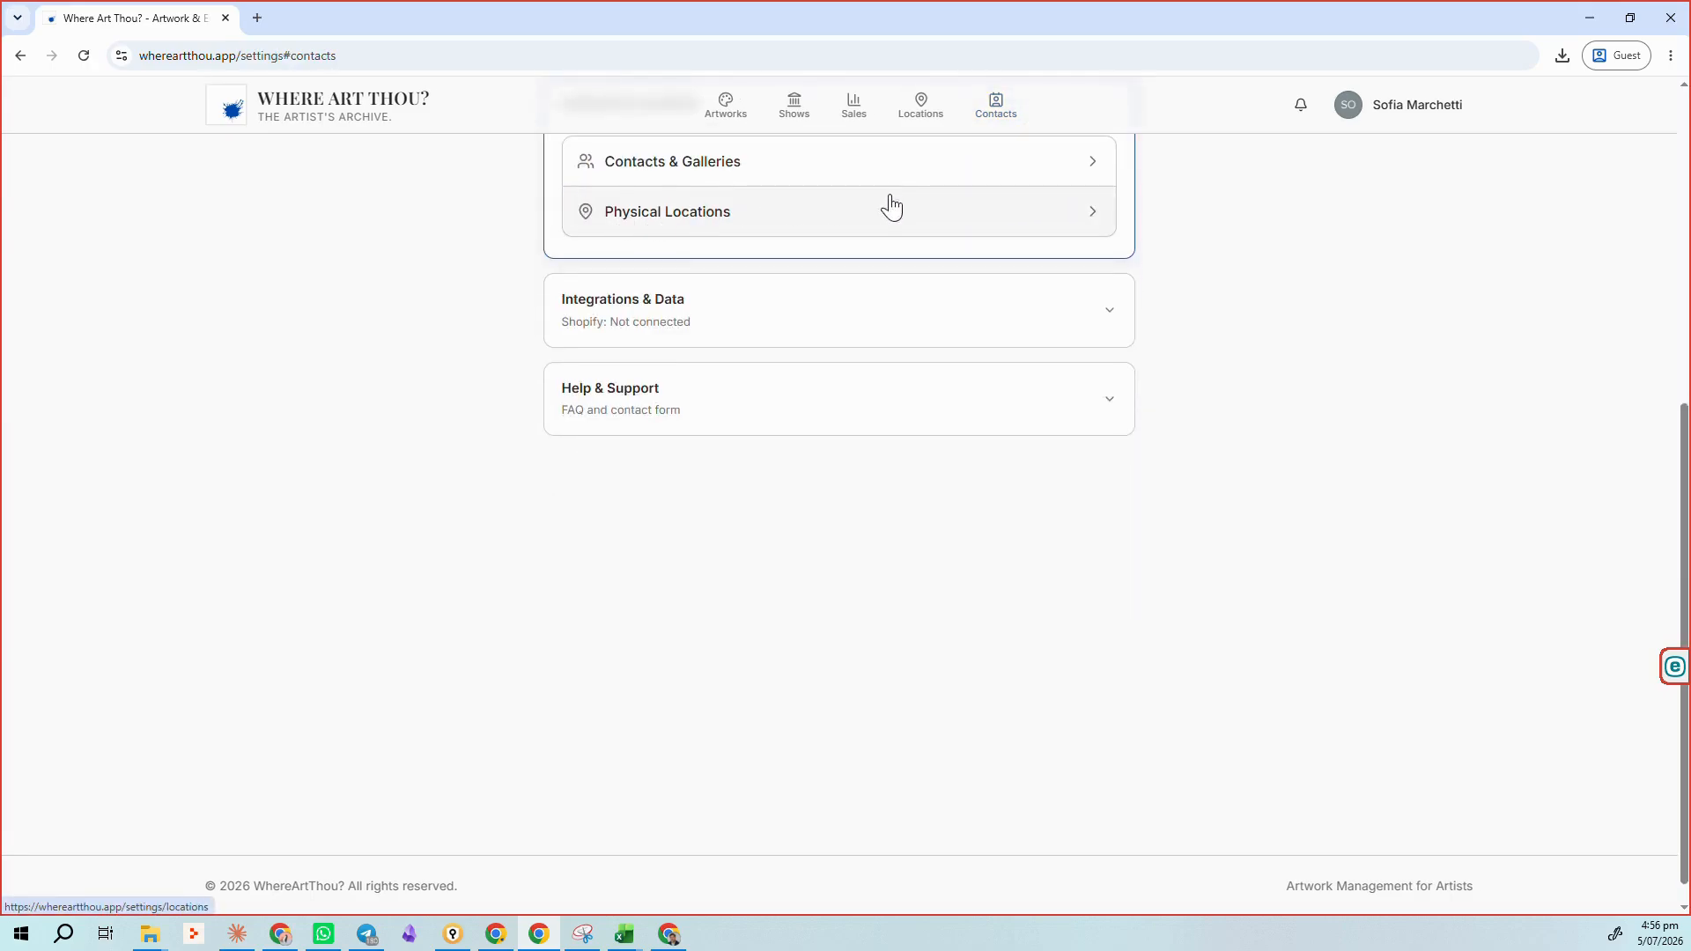
click(920, 219)
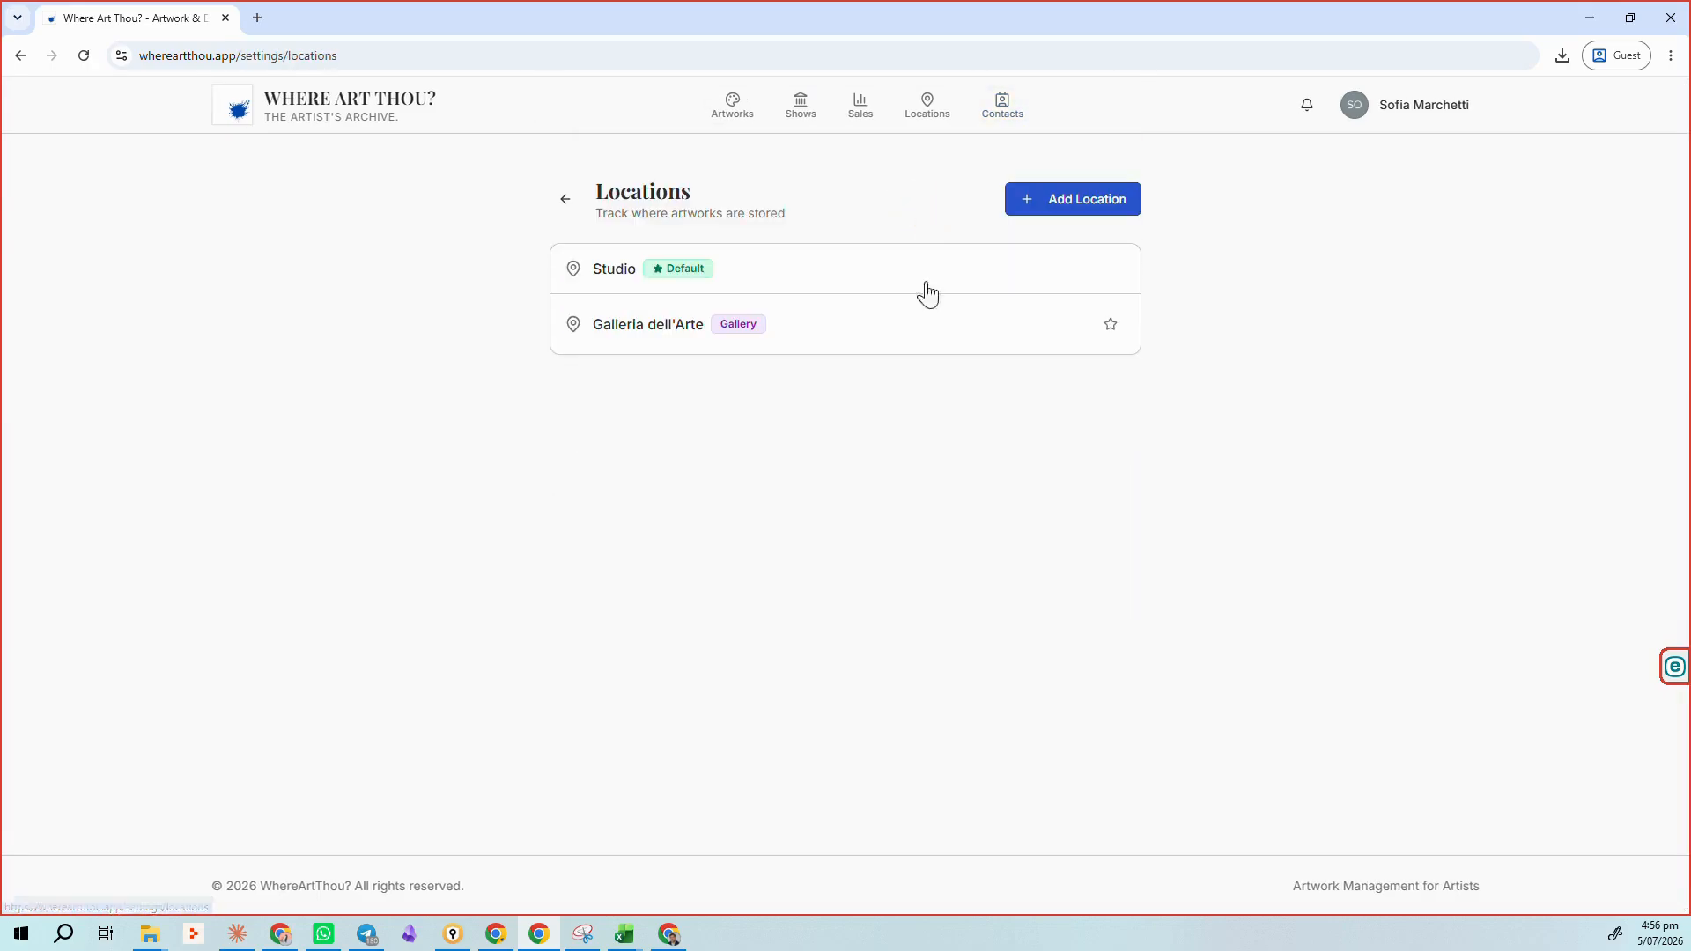